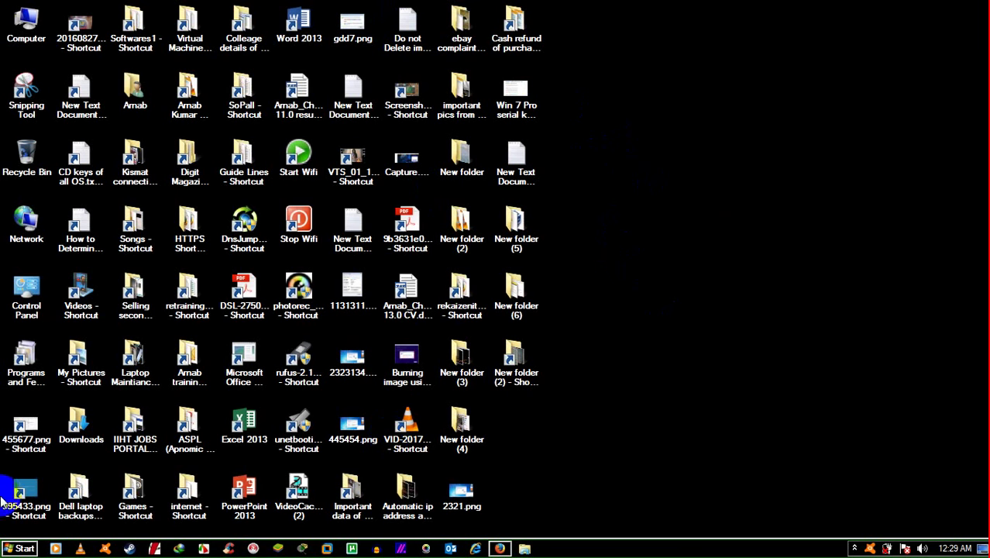
- Refresh the desktop, view the Computer window in the high-contrast display, and close it
click(17, 548)
click(684, 264)
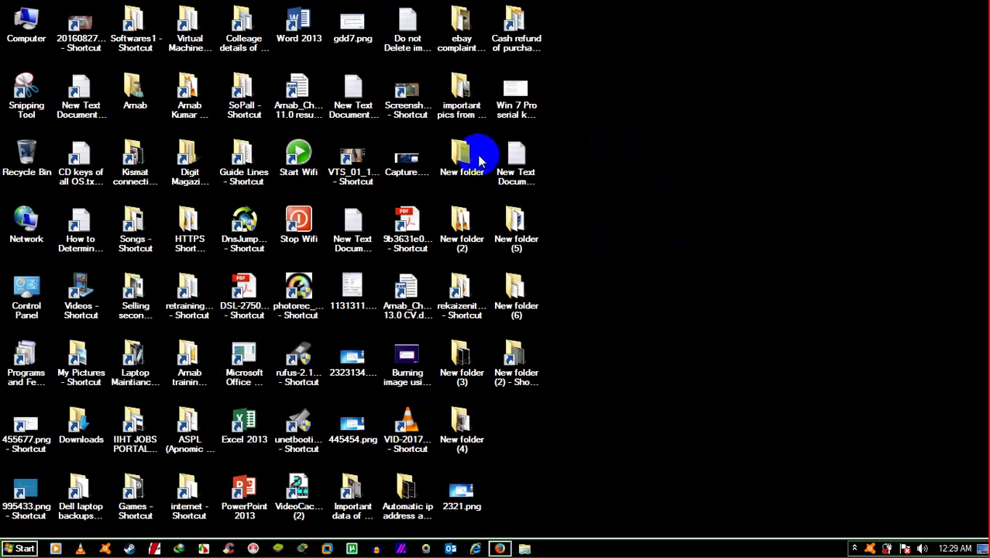
right_click(626, 172)
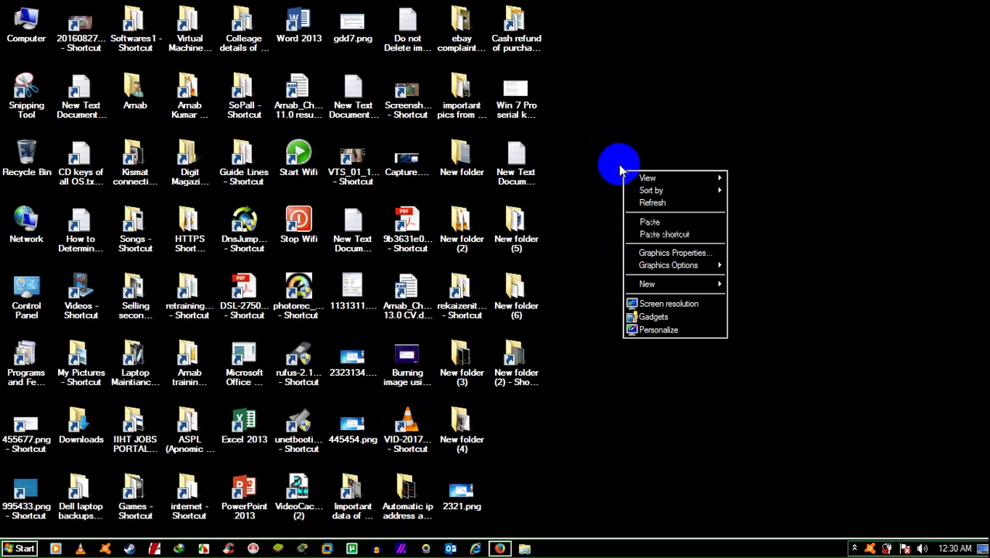
click(626, 202)
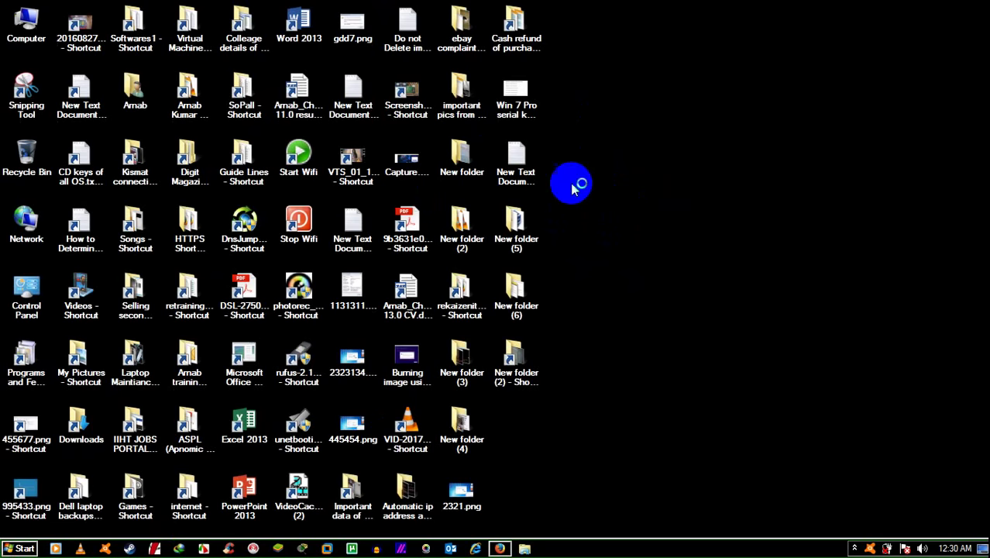
double_click(23, 33)
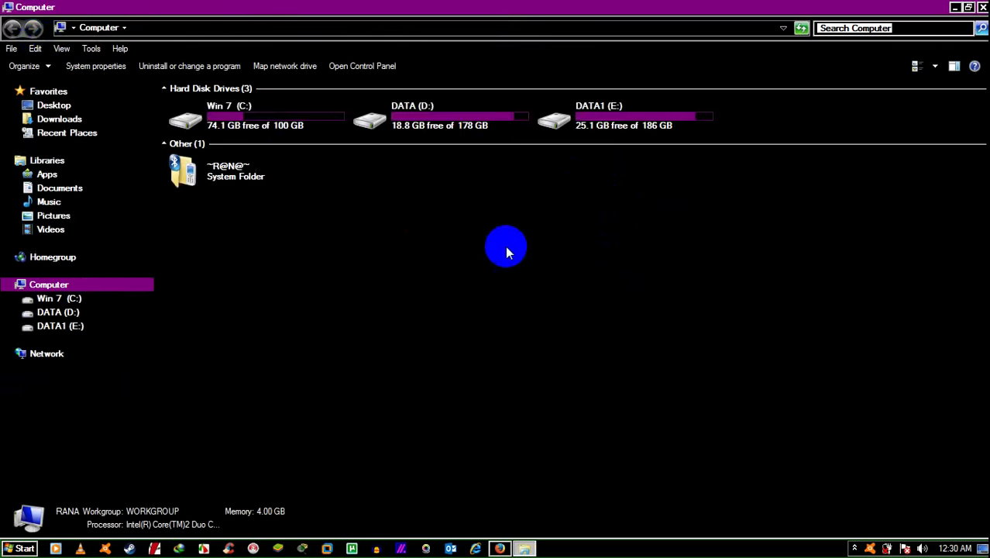
click(983, 7)
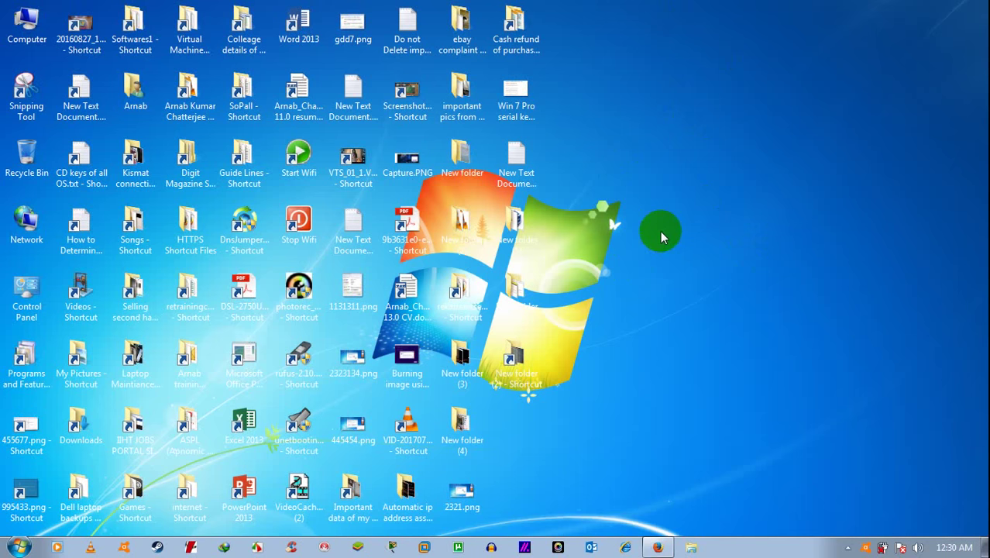
- Launch Control Panel by running the command "control"
key(super+r)
text(con)
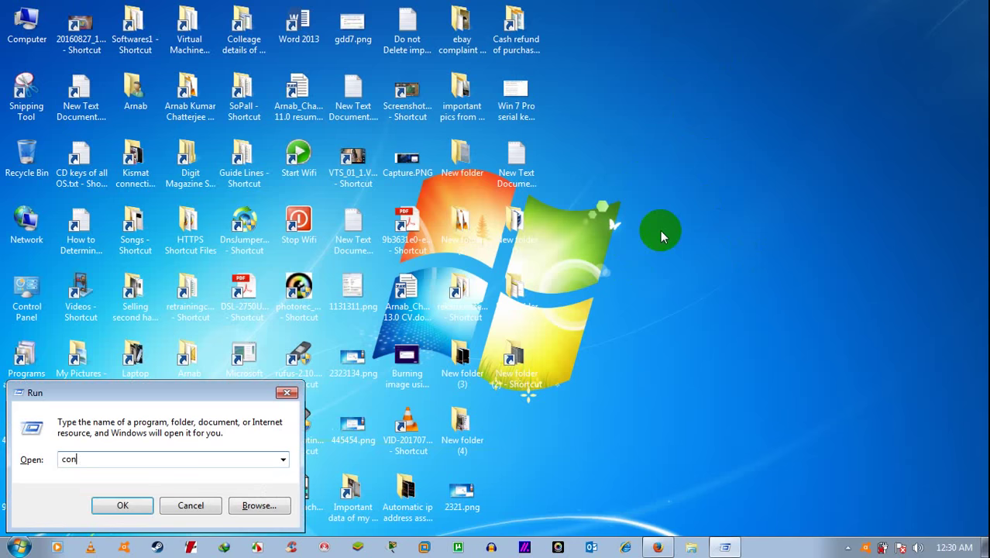
text(trol)
key(Return)
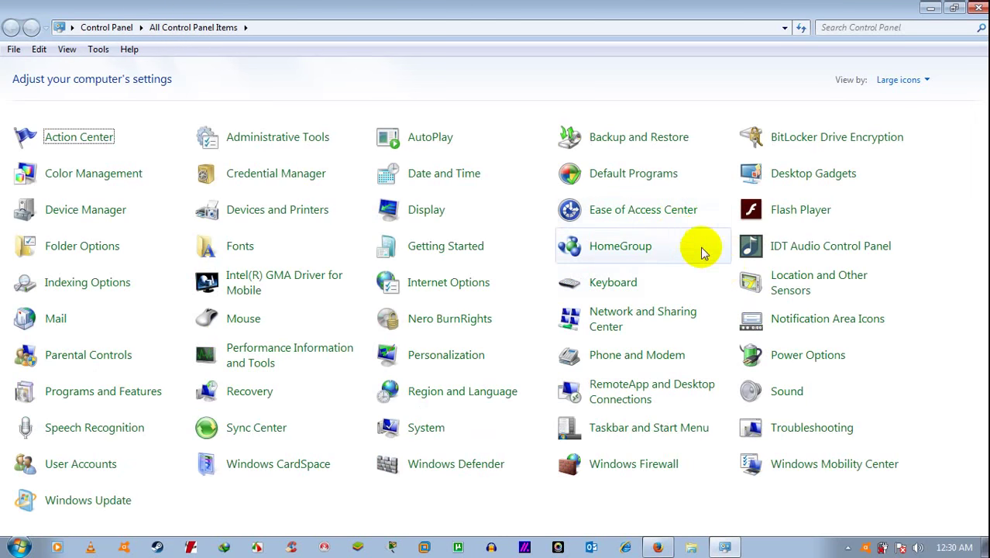
- Go to the Ease of Access Center's "Make the computer easier to see" settings
click(656, 220)
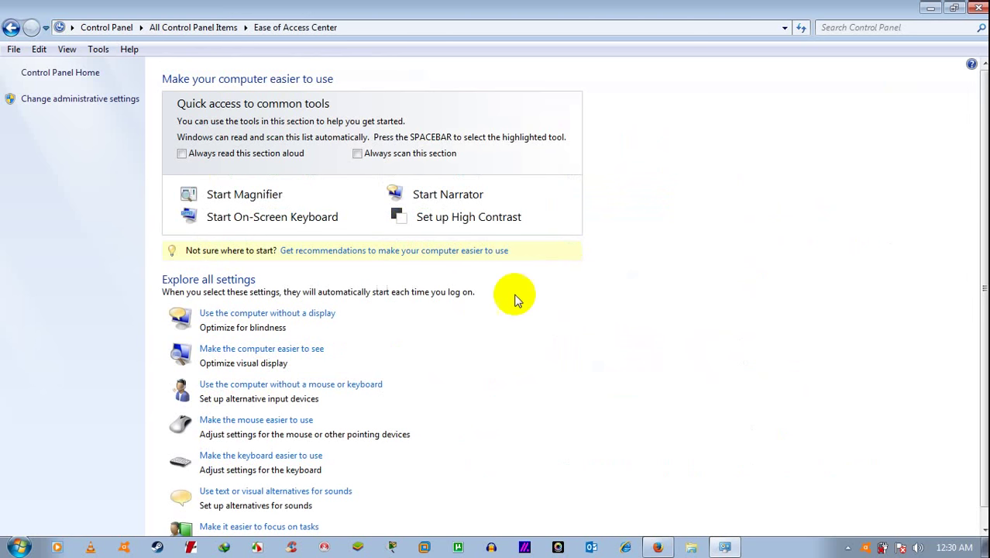
scroll(482, 279, down, 1)
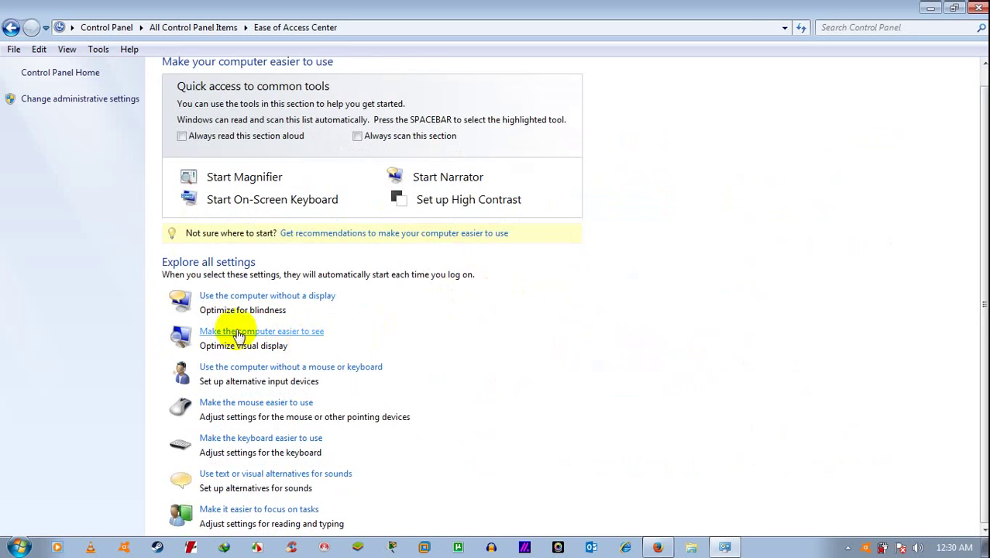
click(190, 332)
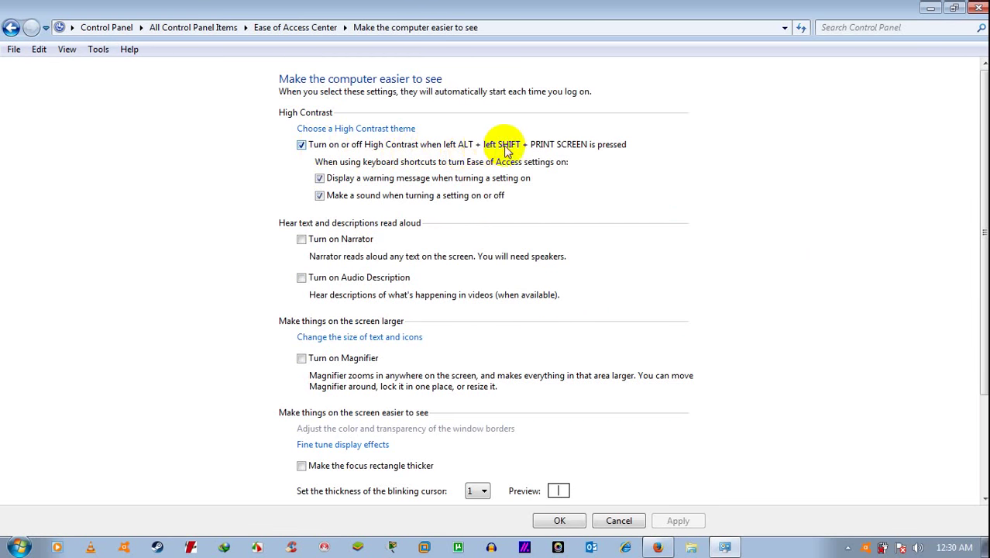
- Disable the High Contrast keyboard shortcut along with its warning message and sound options, and save the settings
click(628, 146)
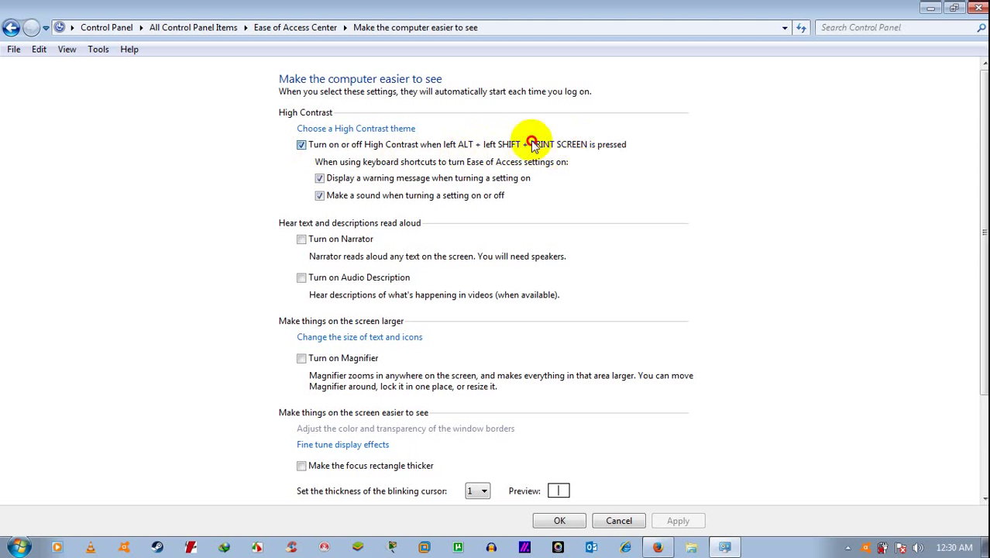
click(339, 146)
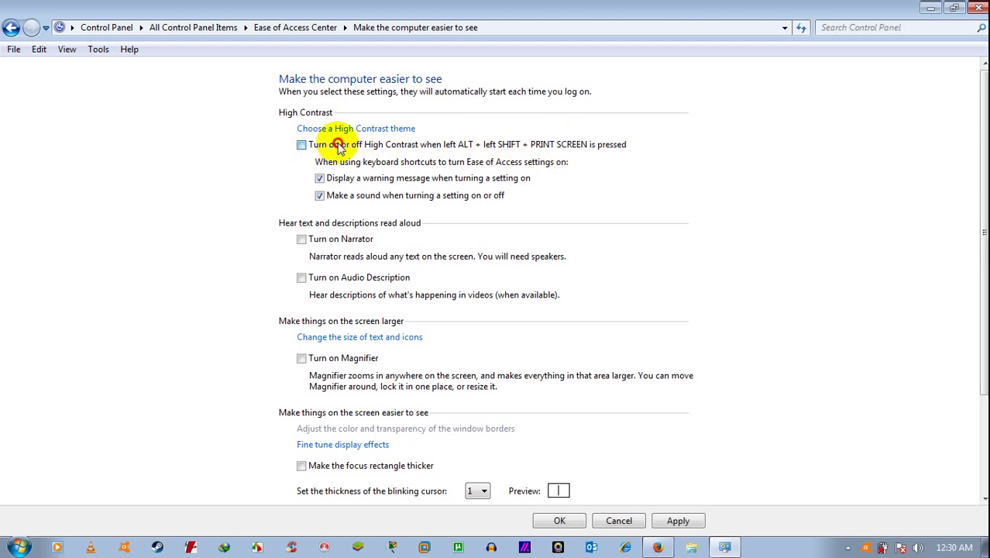
click(339, 146)
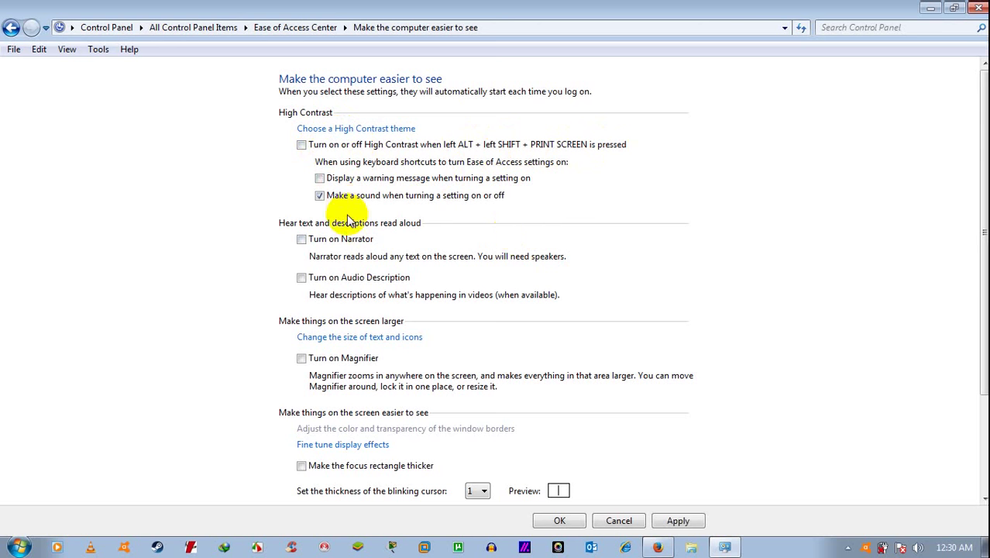
click(343, 200)
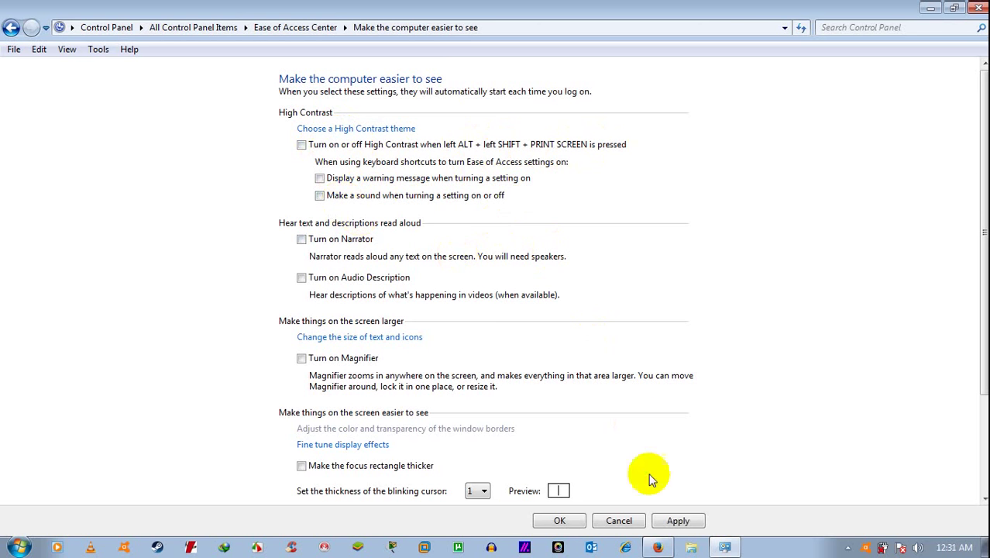
click(677, 521)
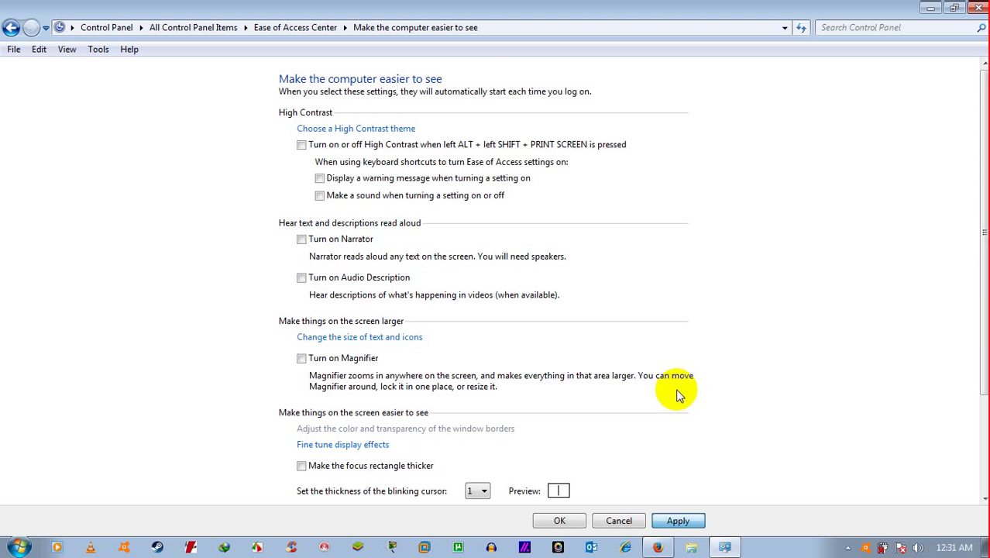
key(Return)
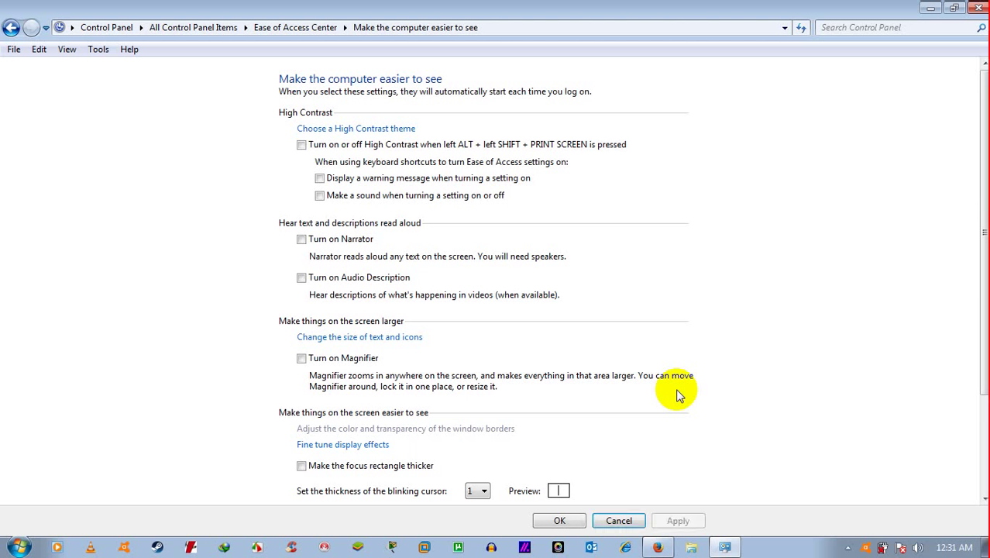
click(564, 520)
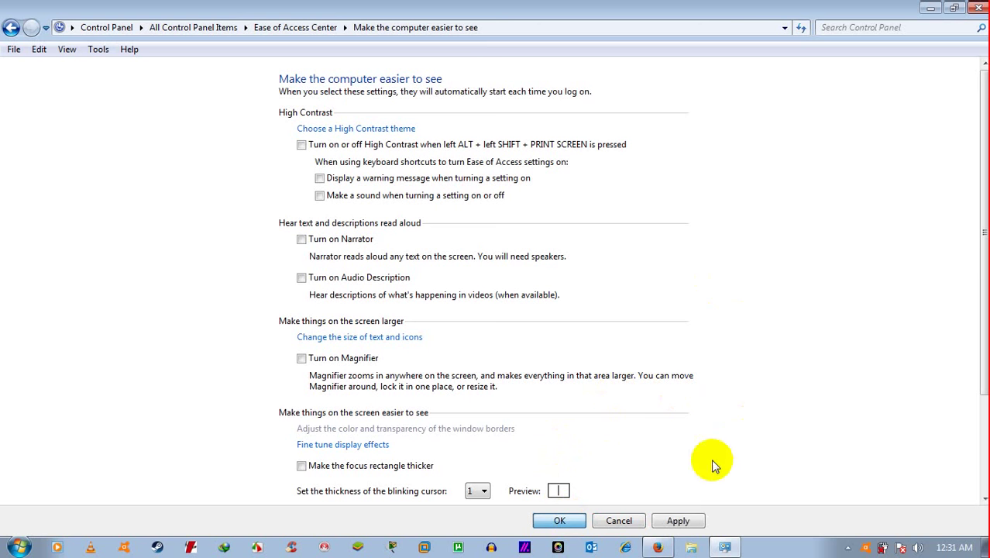
click(675, 522)
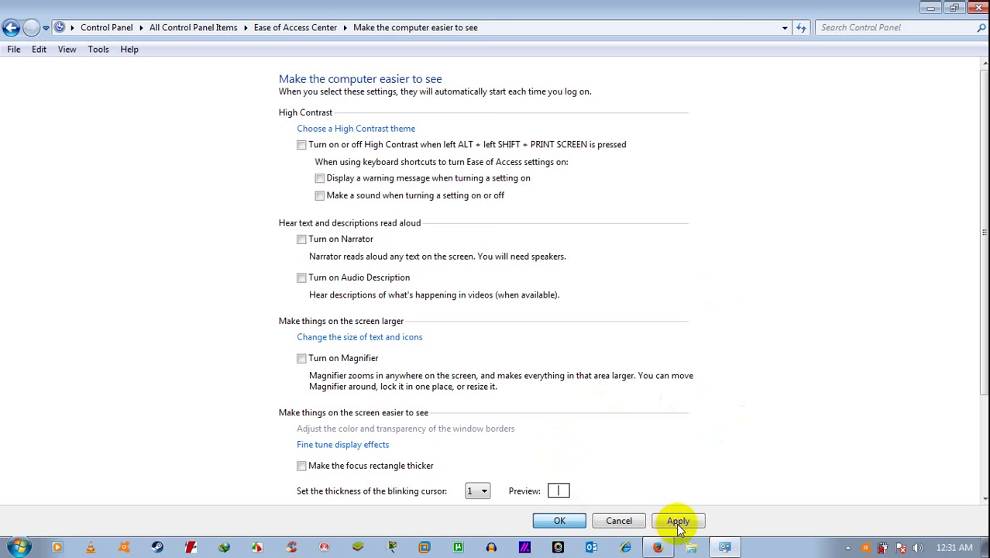
click(932, 8)
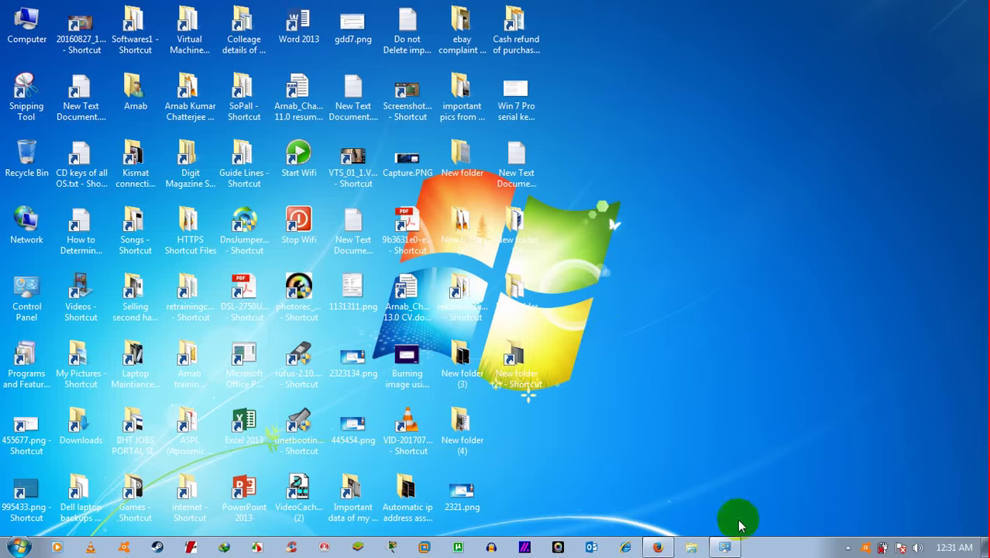
click(727, 543)
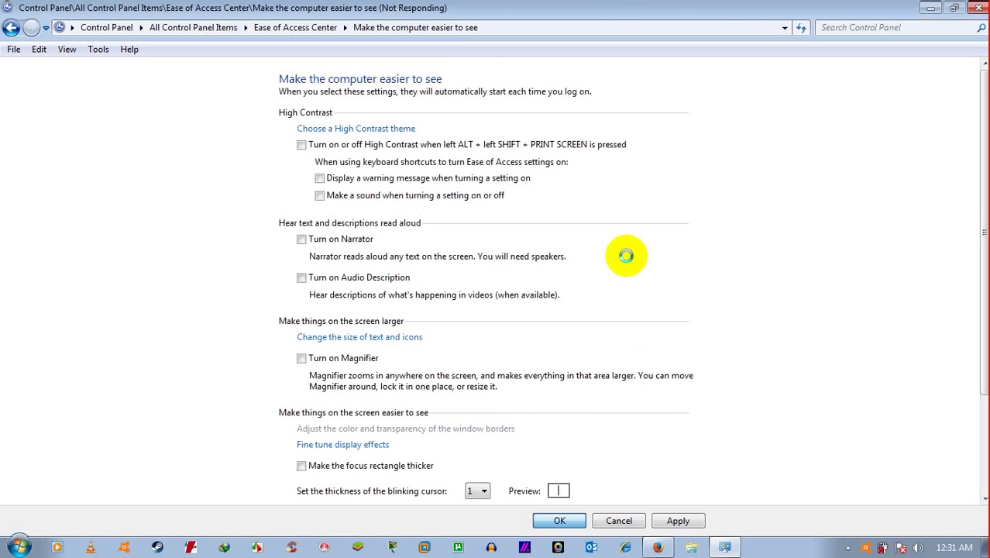
click(728, 547)
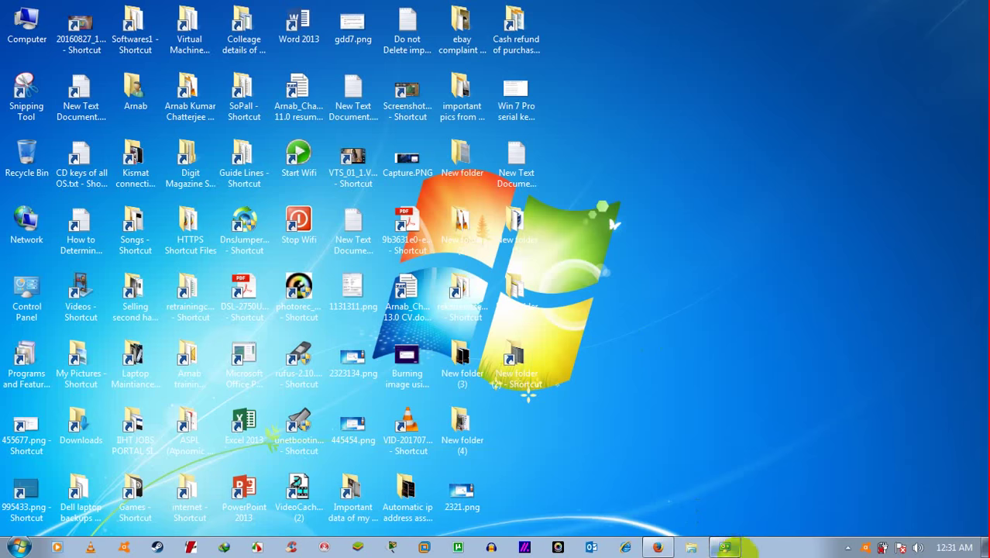
click(725, 547)
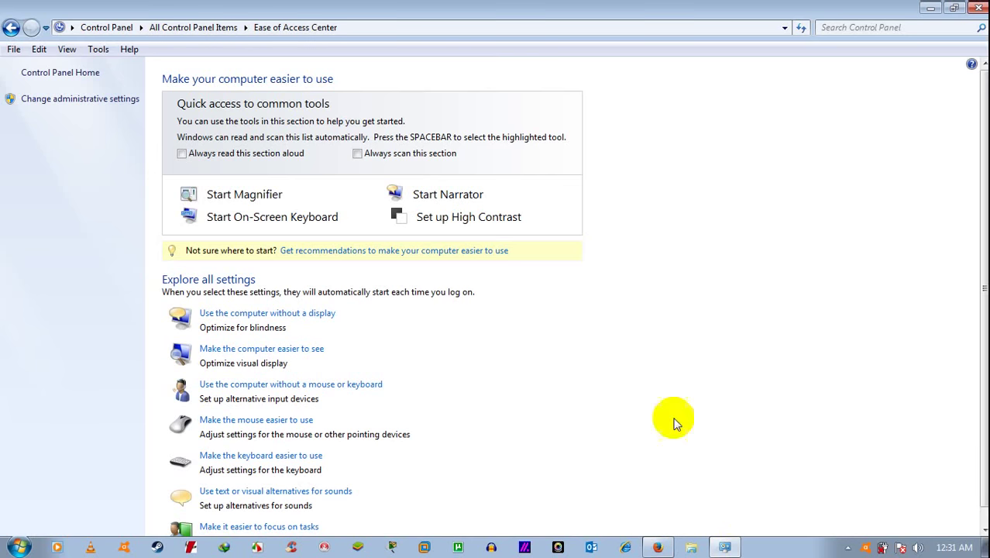
- Recheck the High Contrast options under "Make the computer easier to see" and close Control Panel
click(294, 349)
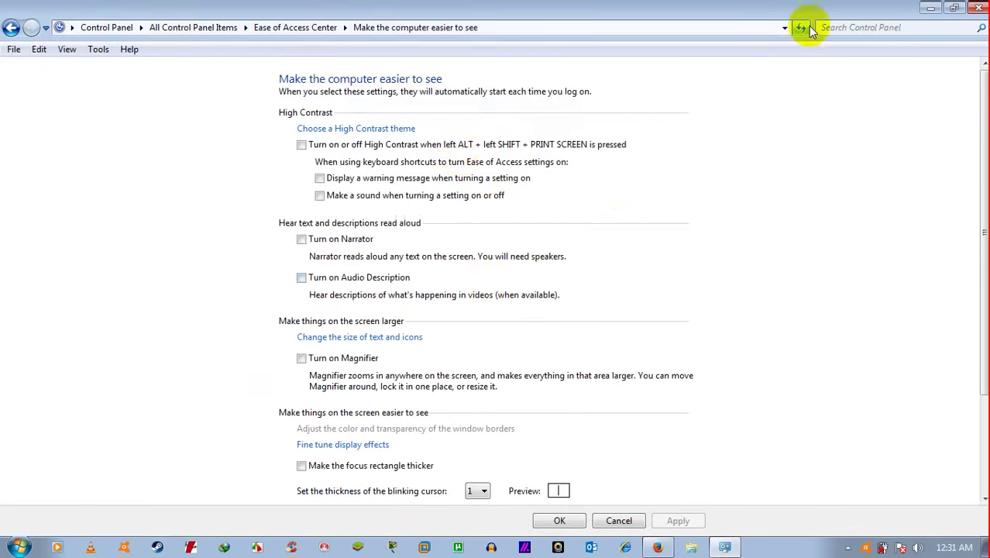
click(11, 28)
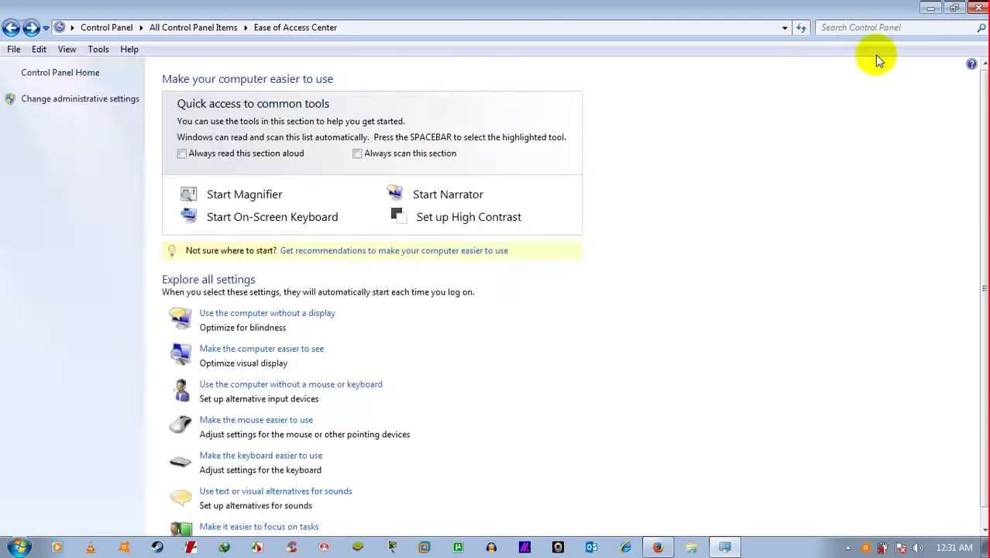
click(979, 9)
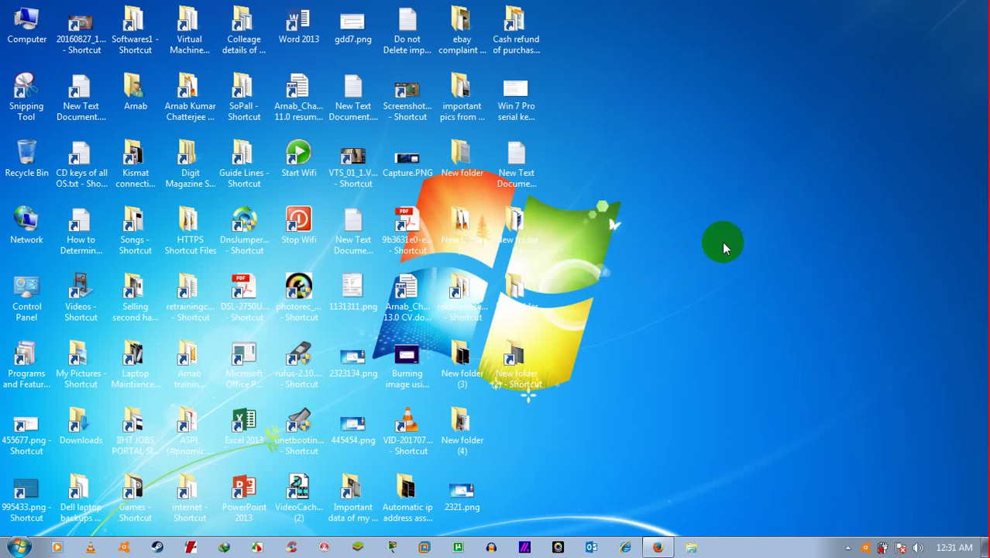
- Create a new text document on the desktop and open it
right_click(642, 221)
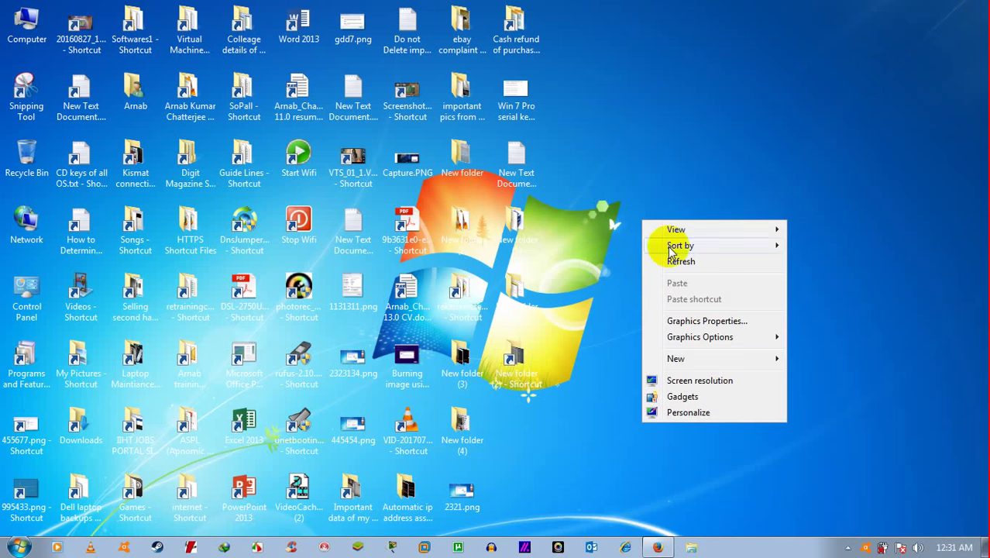
mouse_move(746, 361)
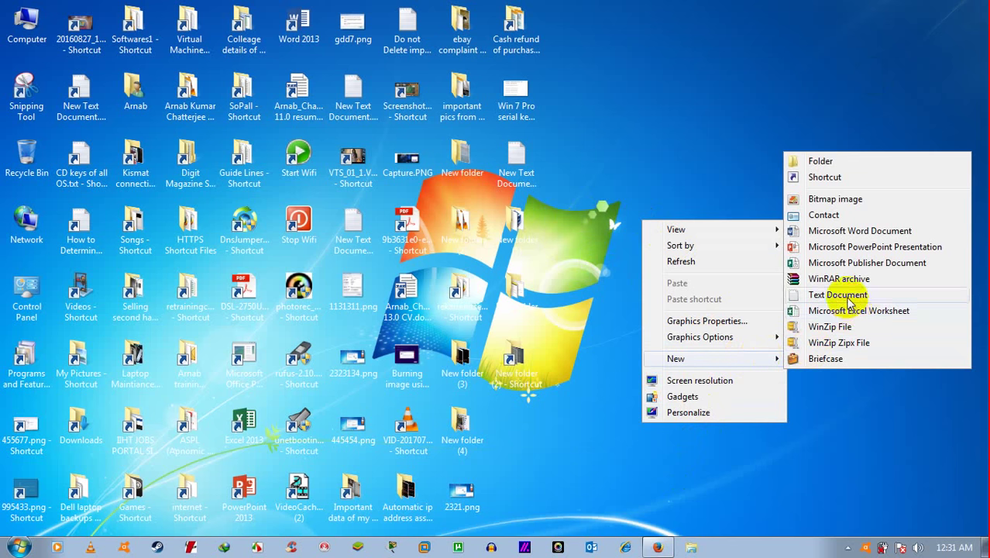
click(844, 295)
double_click(518, 426)
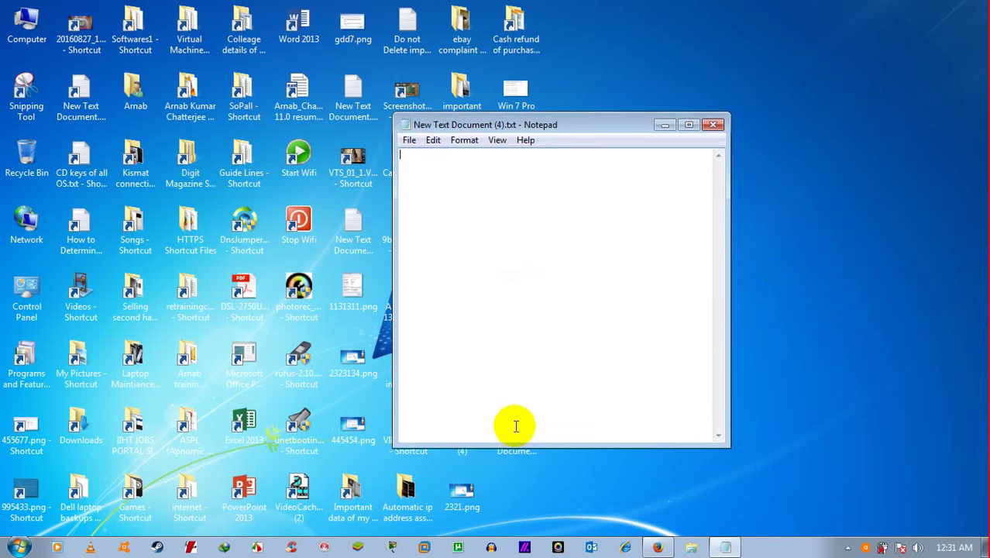
- Set the Notepad font size to 48, keeping Lucida Console Regular
click(465, 140)
click(478, 173)
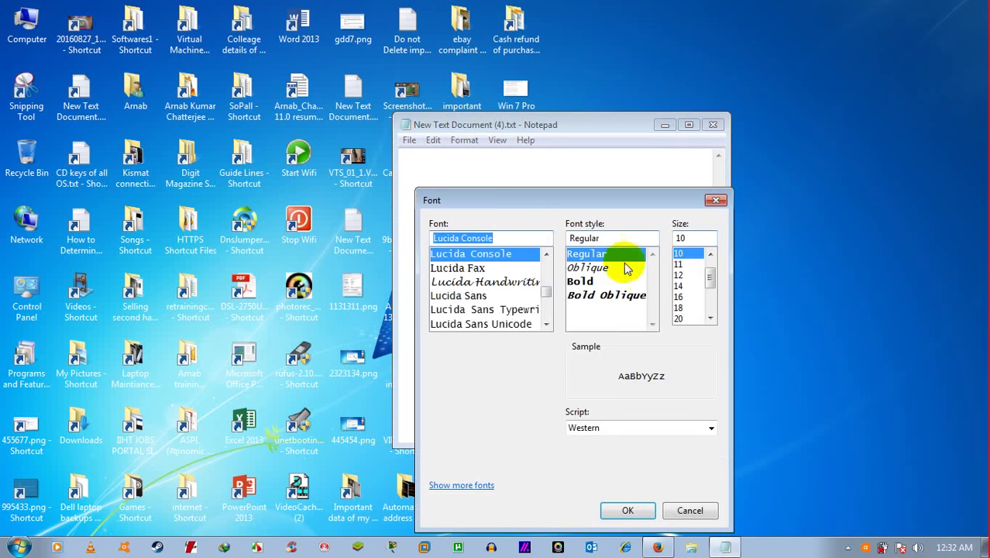
drag(710, 276, 707, 310)
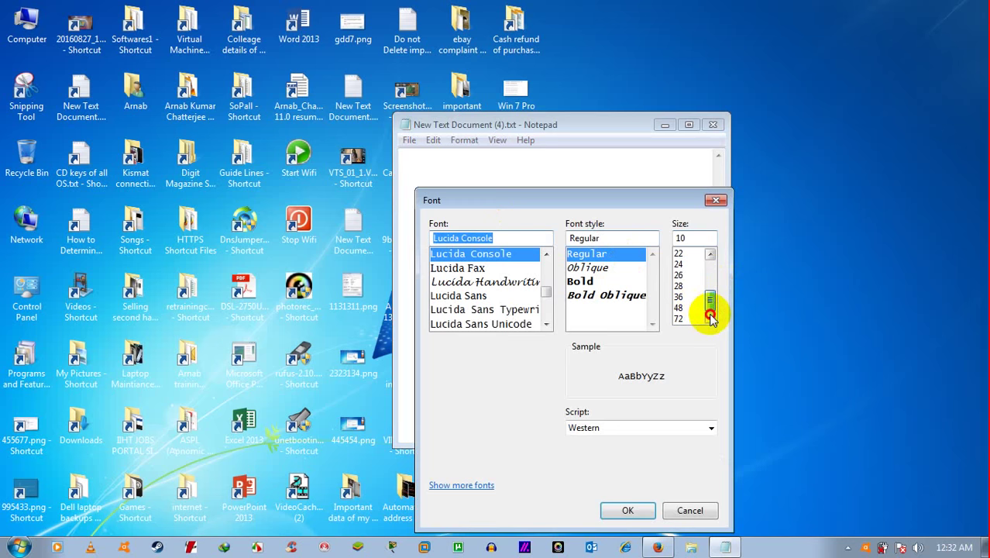
click(696, 319)
click(689, 296)
click(688, 275)
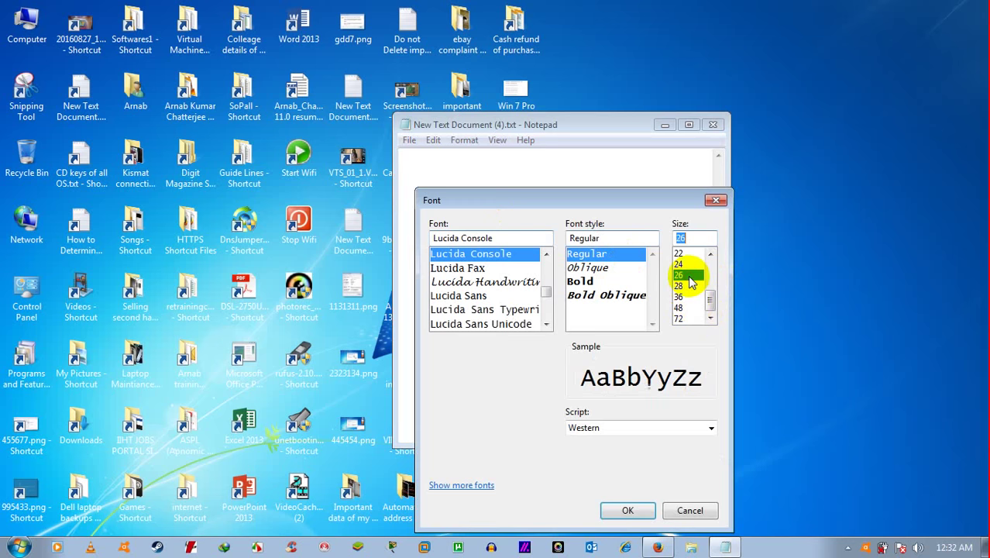
click(687, 298)
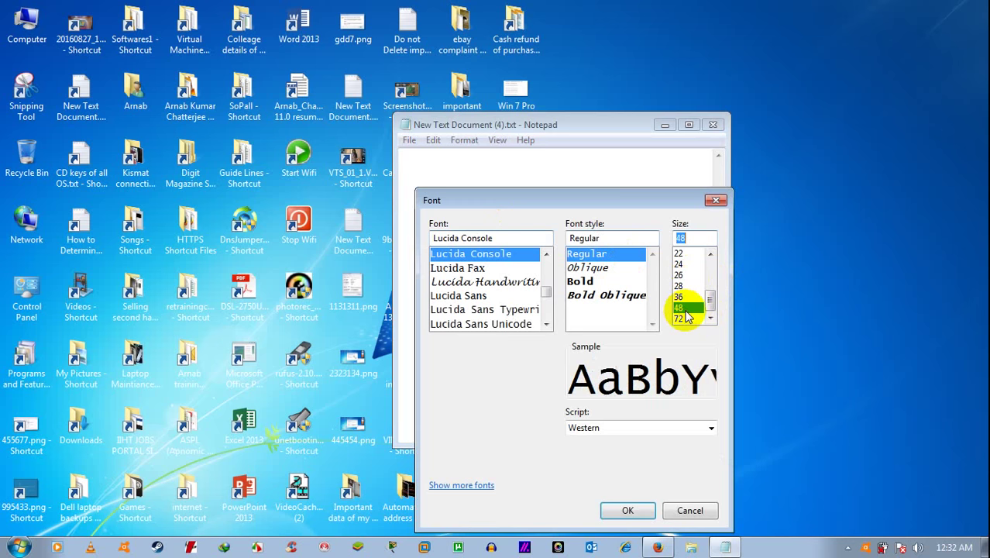
click(628, 510)
- Write "Press again shift + left alt + print screen on the keyboard" in the empty text document
text(P)
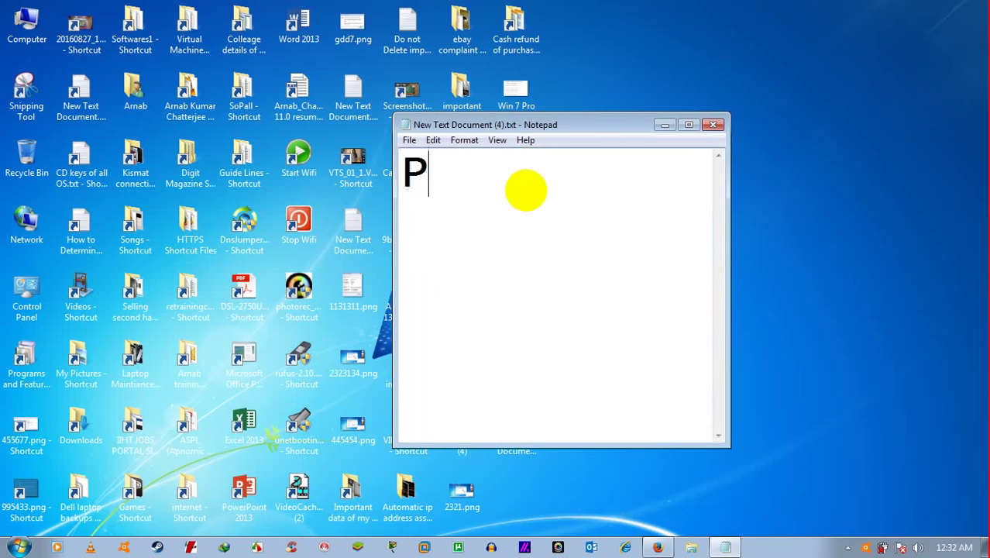
text(ress )
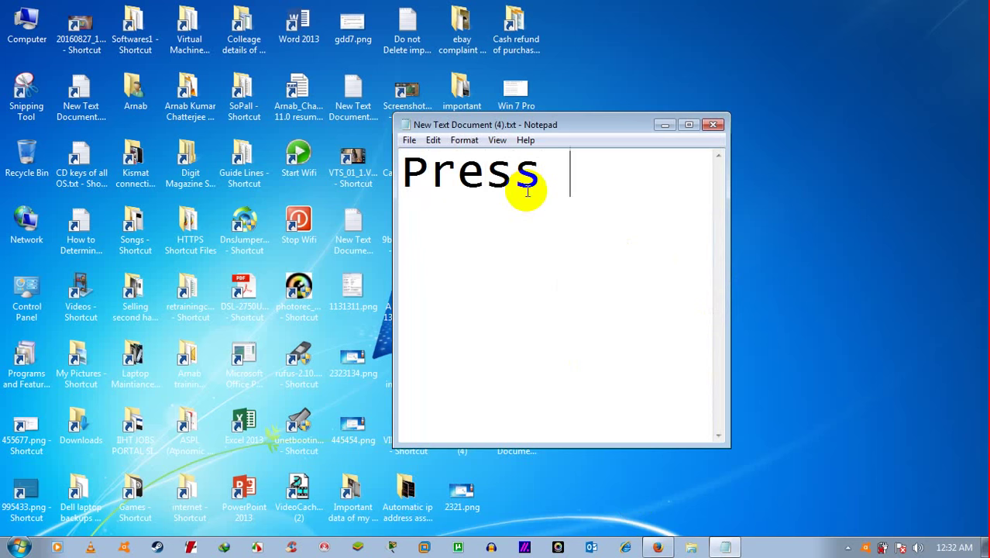
text(again)
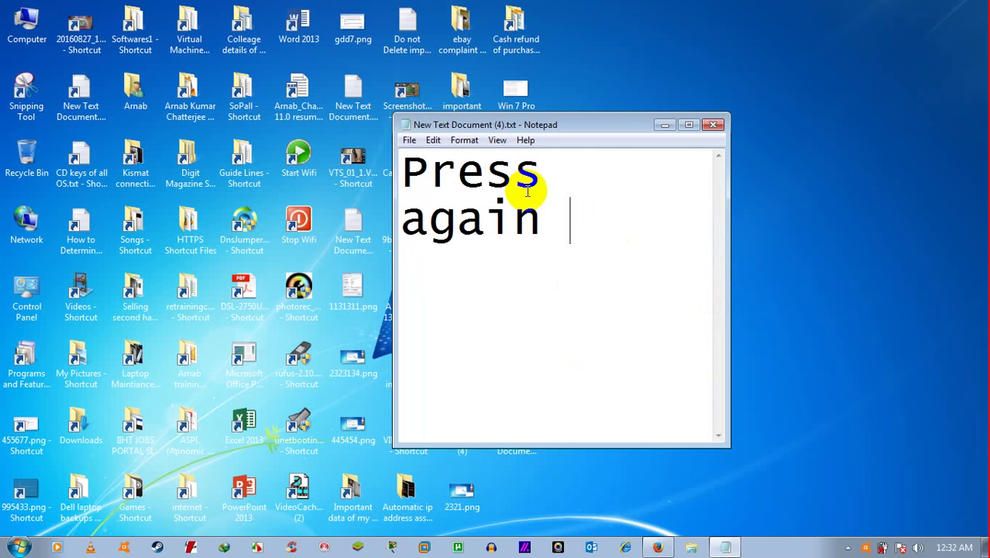
text( shift +)
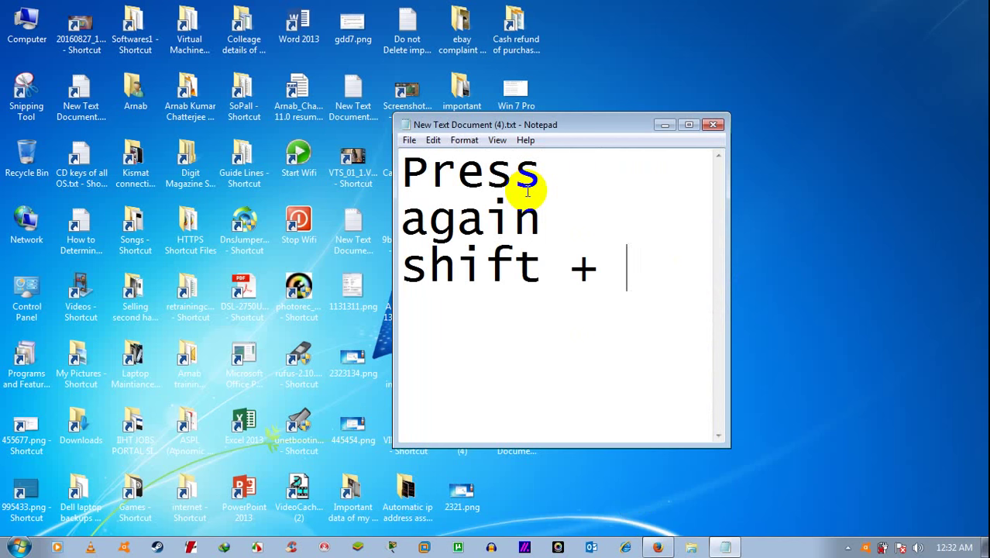
text(left)
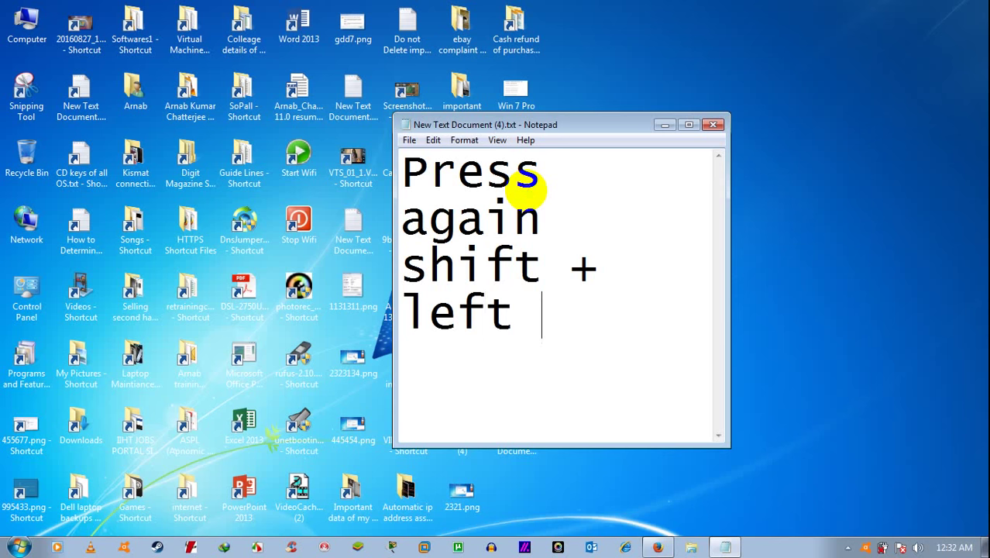
text( alt )
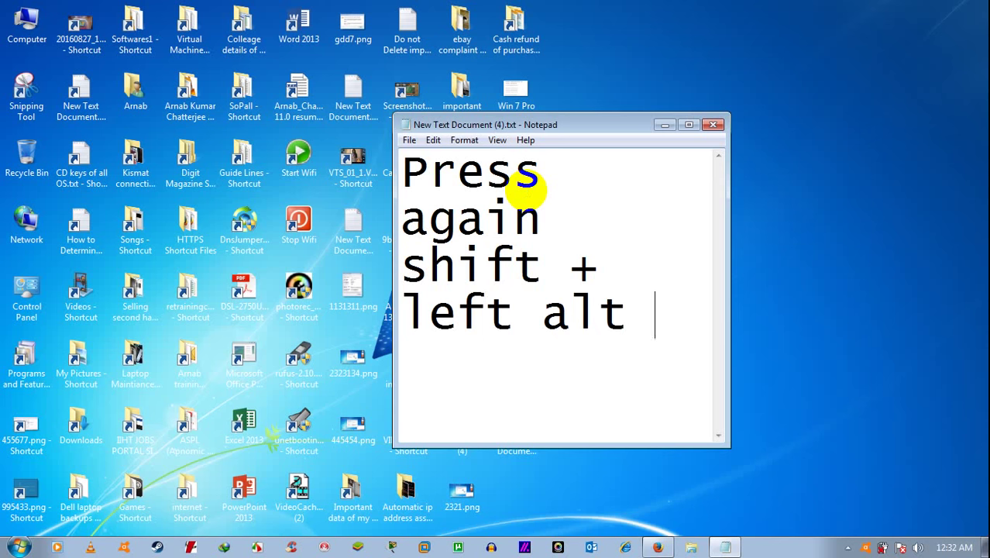
text(+ pr)
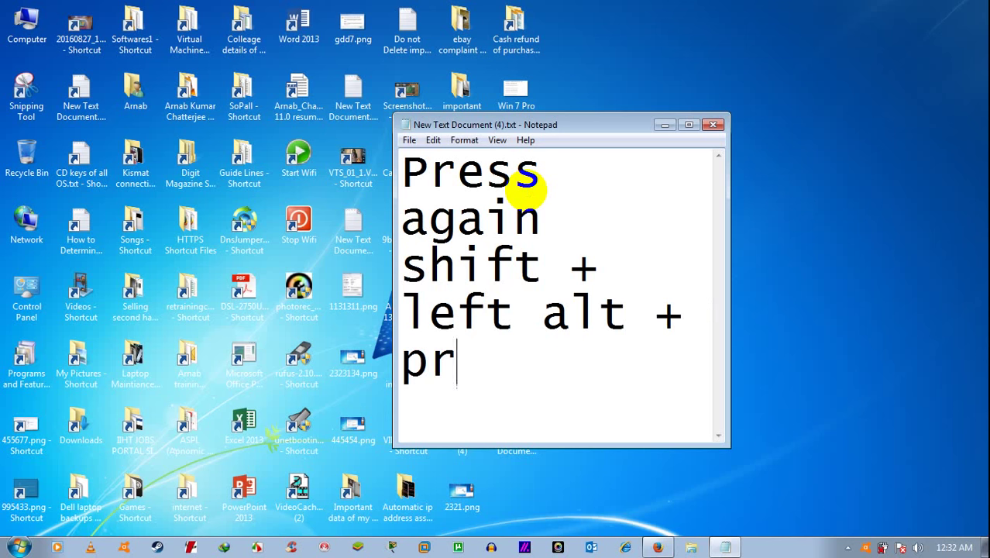
text(int sc)
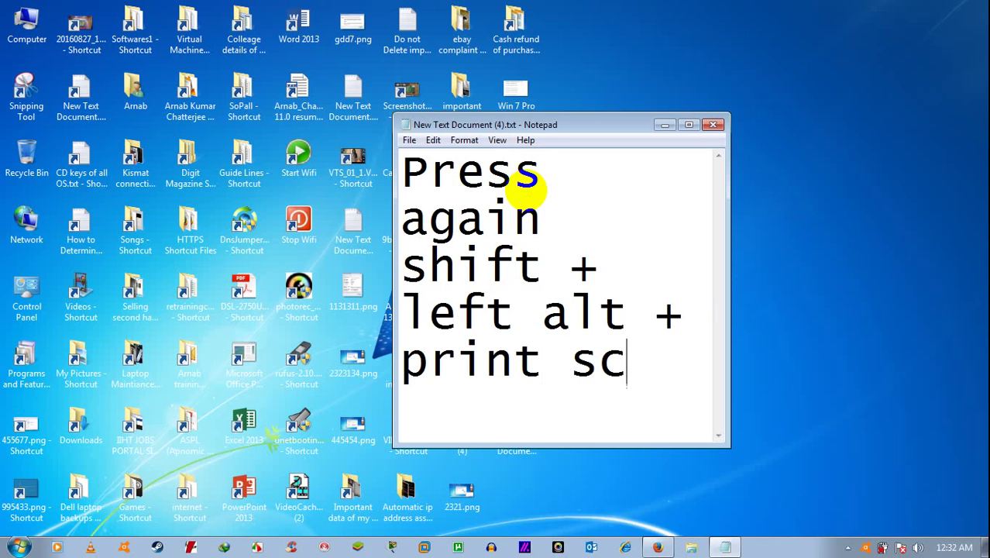
text(reen)
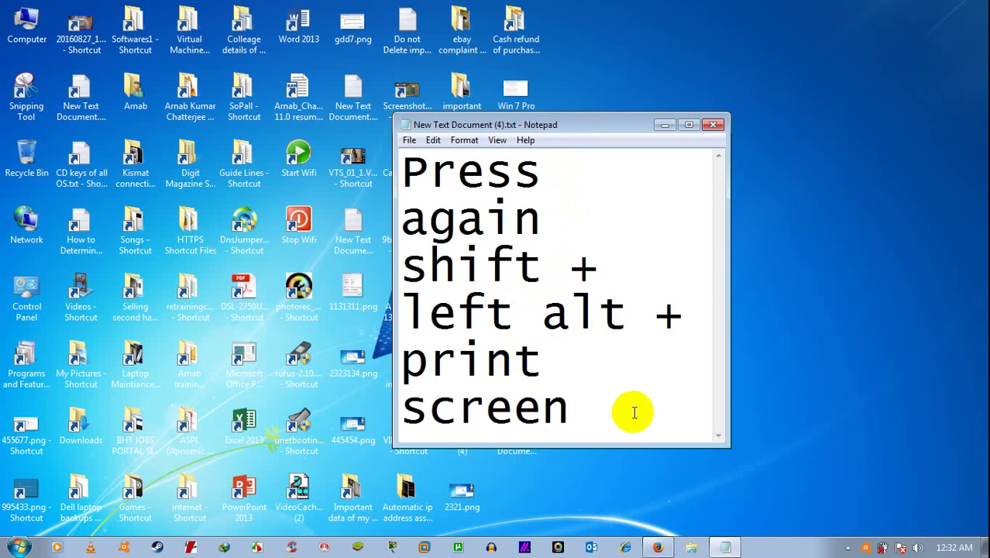
text(on the )
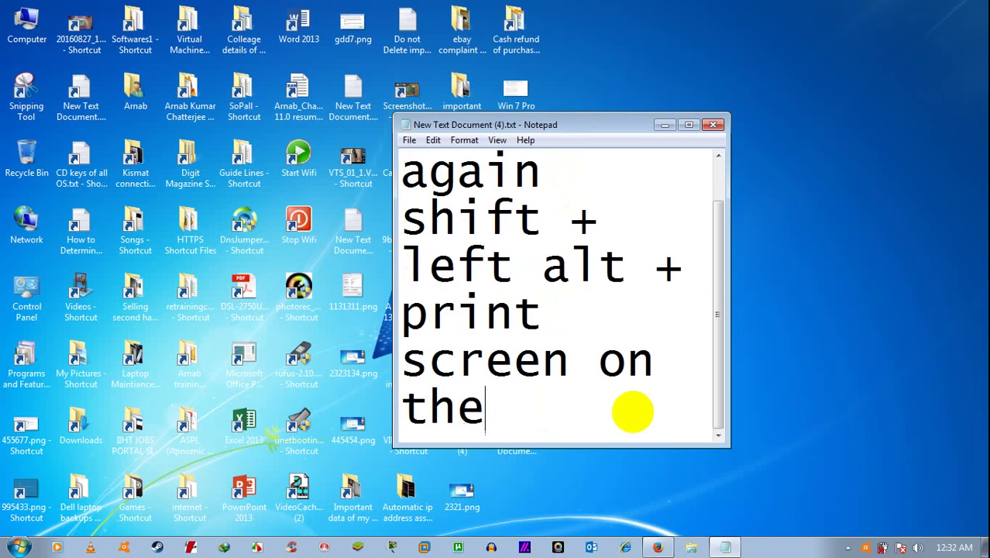
text(keyboard)
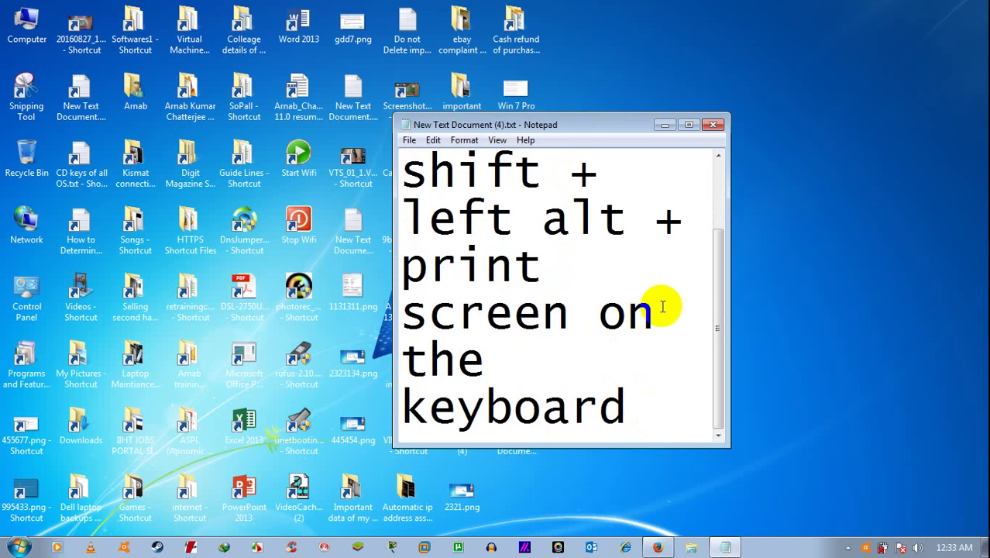
- Finish the note's sentence with "so nothing happened."
text(so)
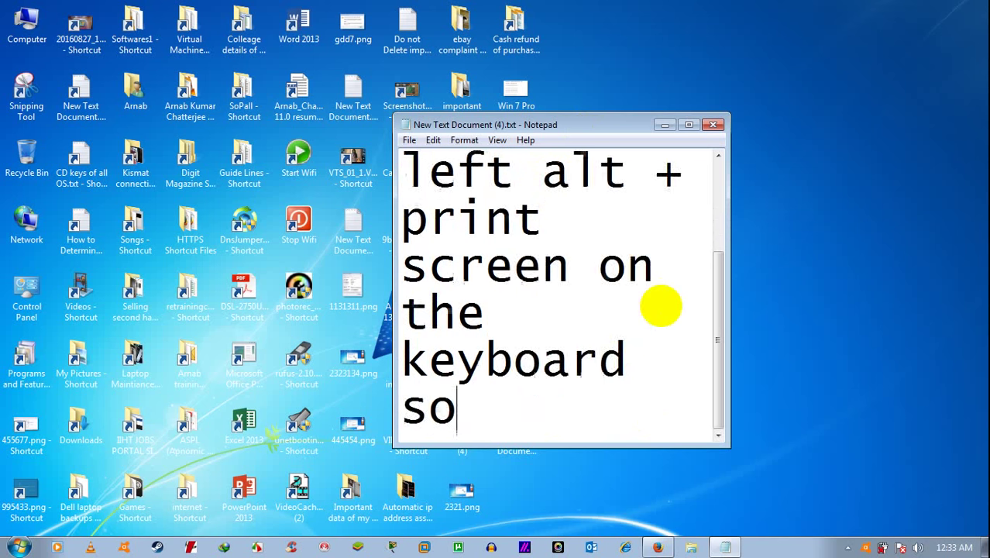
text( nothing)
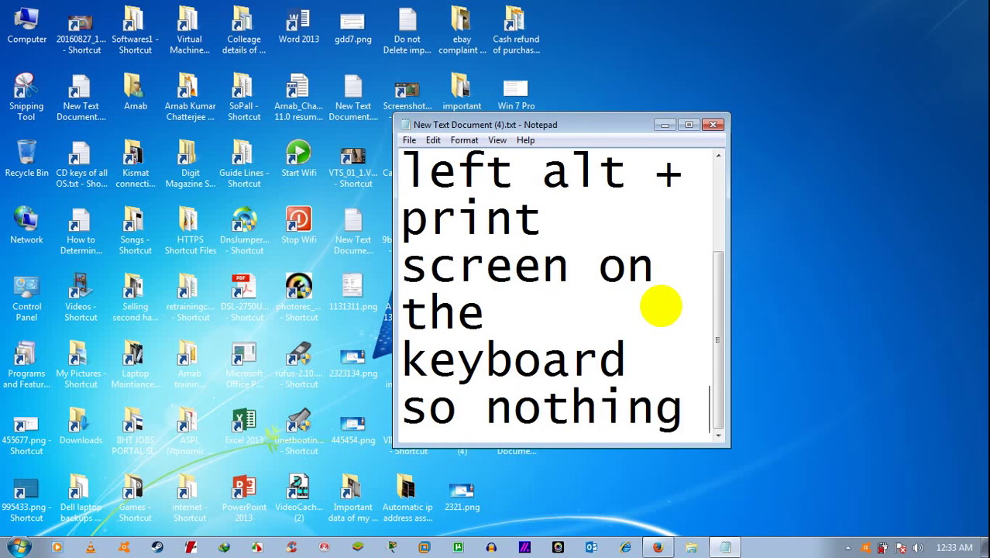
text( ha)
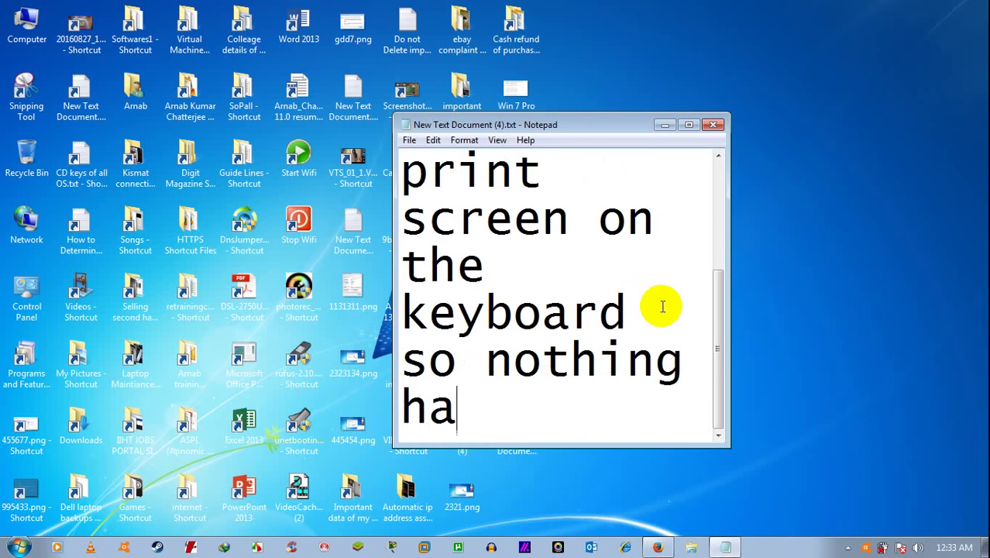
text(ppened.)
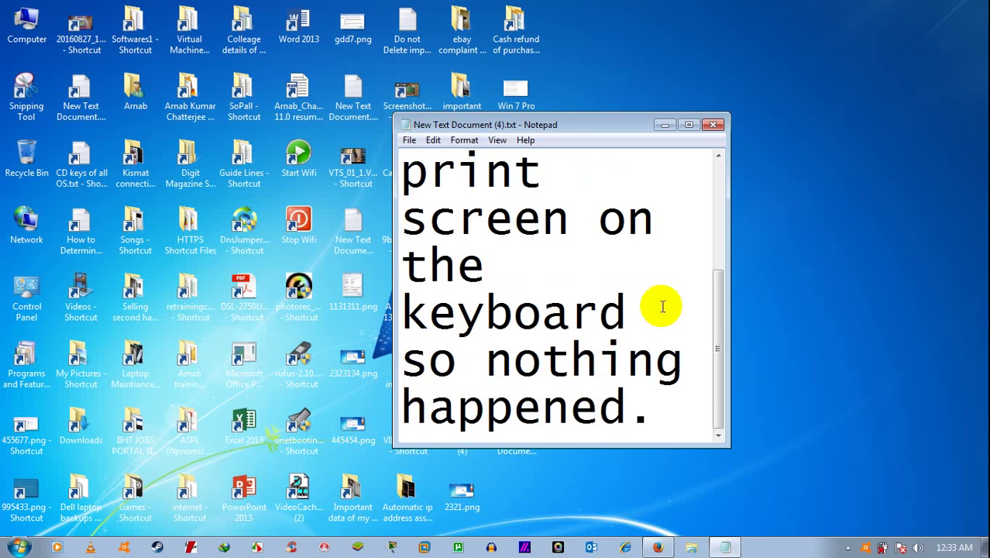
- Set the Notepad font size to 11, keeping Lucida Console Regular
click(476, 143)
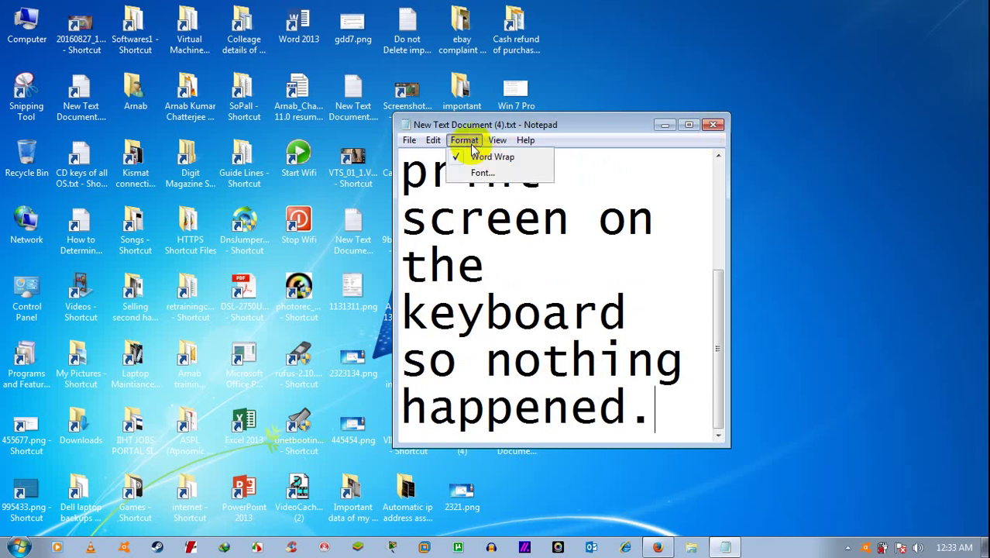
click(469, 176)
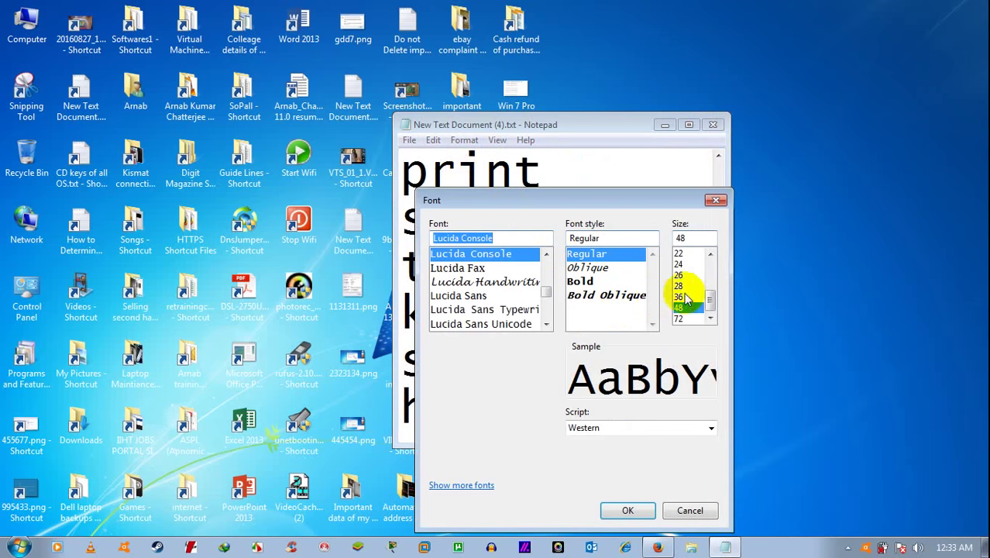
drag(709, 296, 712, 252)
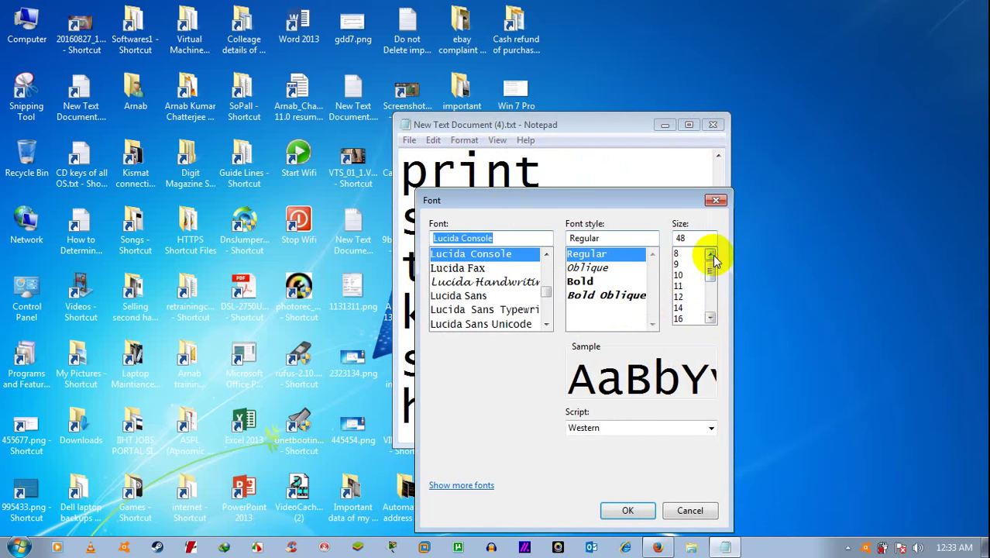
click(688, 254)
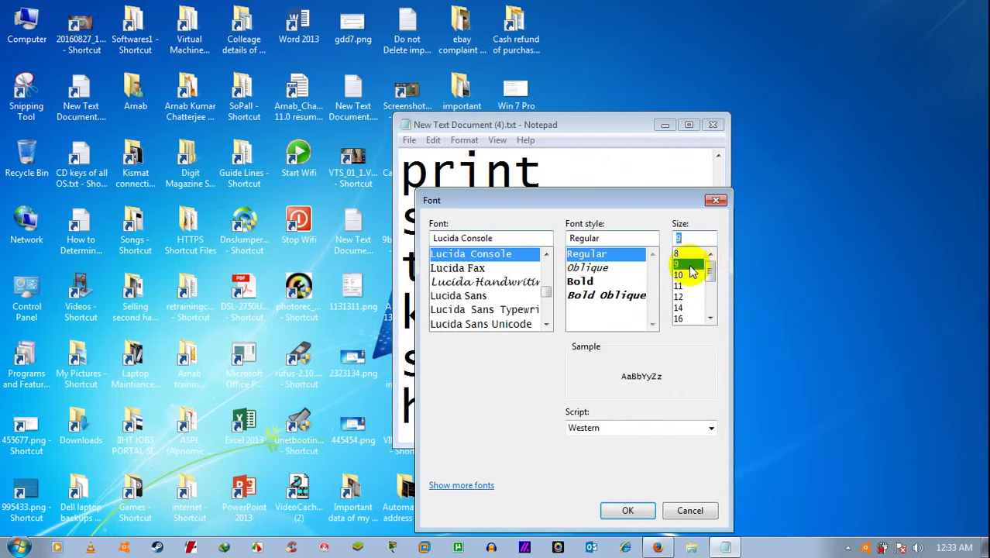
click(688, 275)
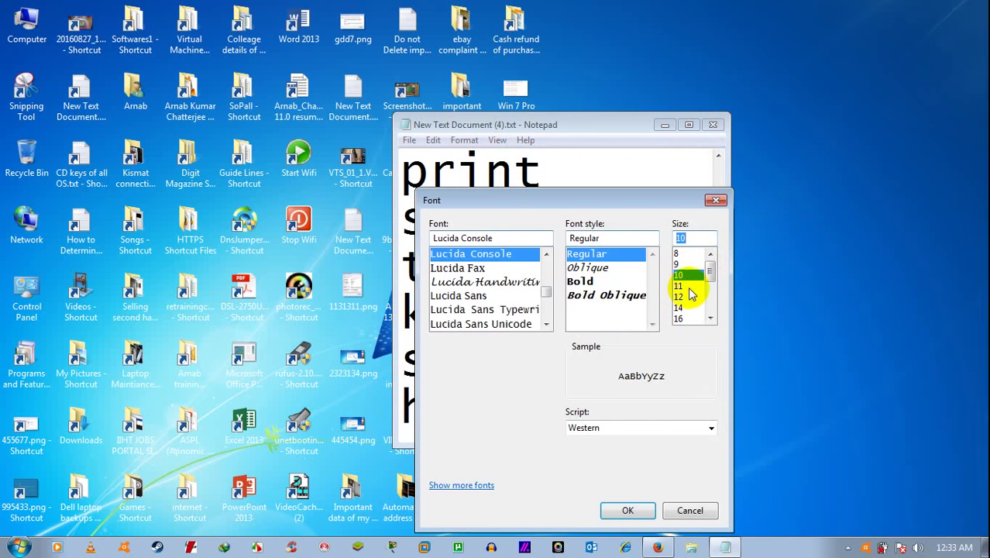
click(687, 287)
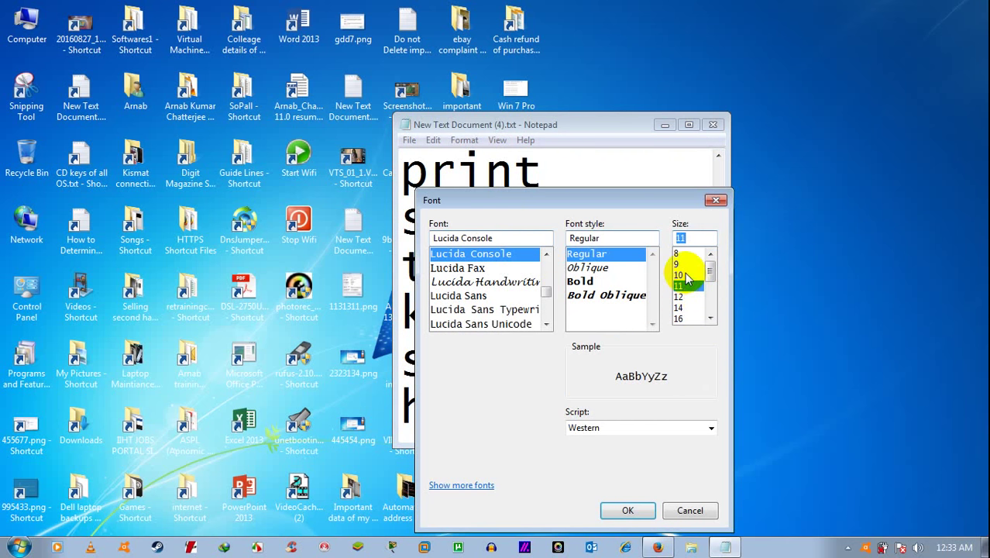
click(626, 510)
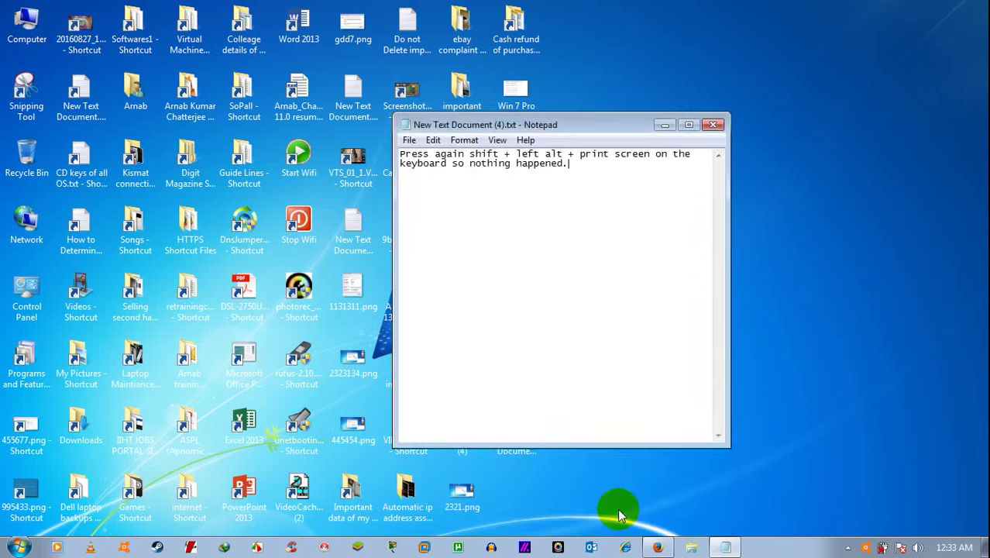
- Close the note and delete its text document from the desktop
click(713, 124)
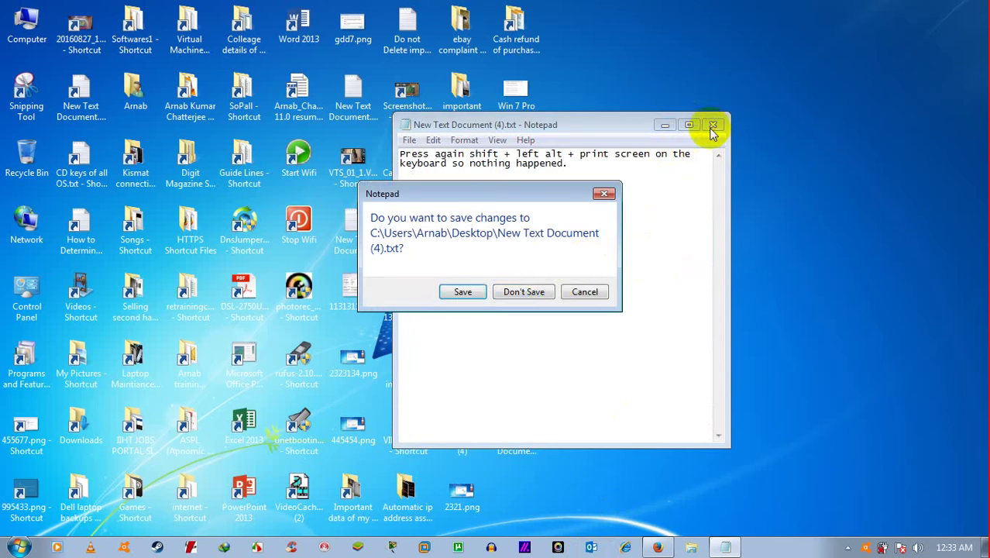
click(568, 290)
click(515, 426)
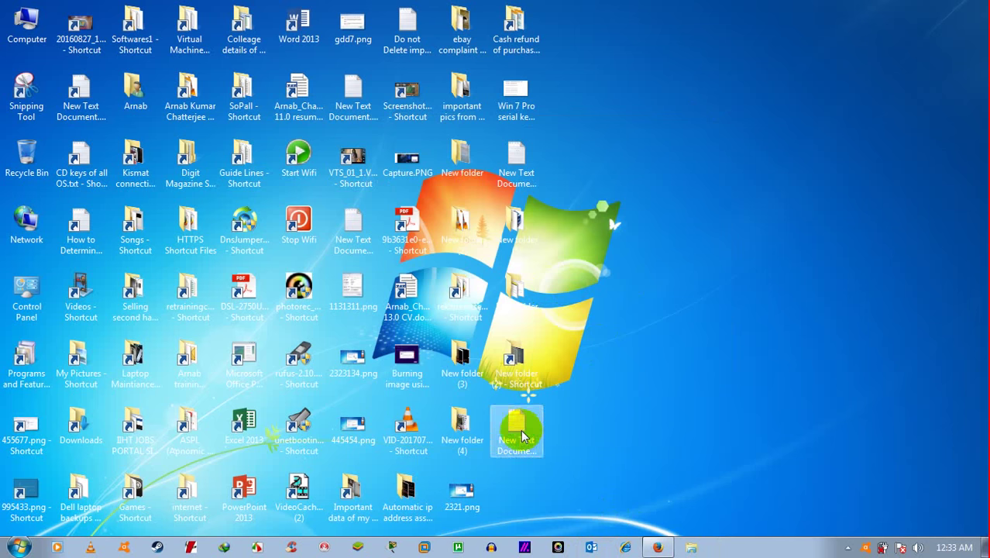
click(660, 443)
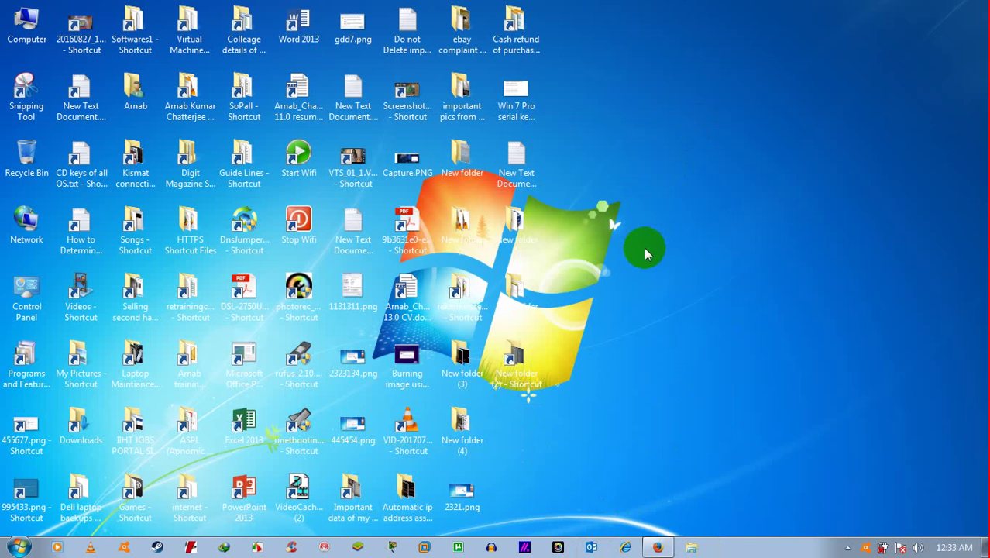
- In Control Panel's "Make the computer easier to see" settings, enable the High Contrast keyboard shortcut and its warning message, and apply the changes
key(super+r)
text(contr)
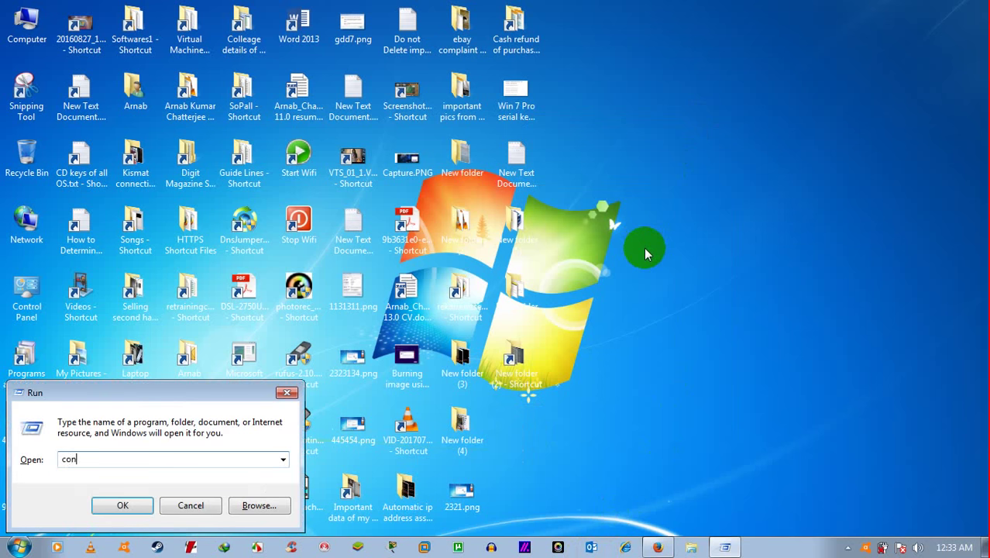
key(Return)
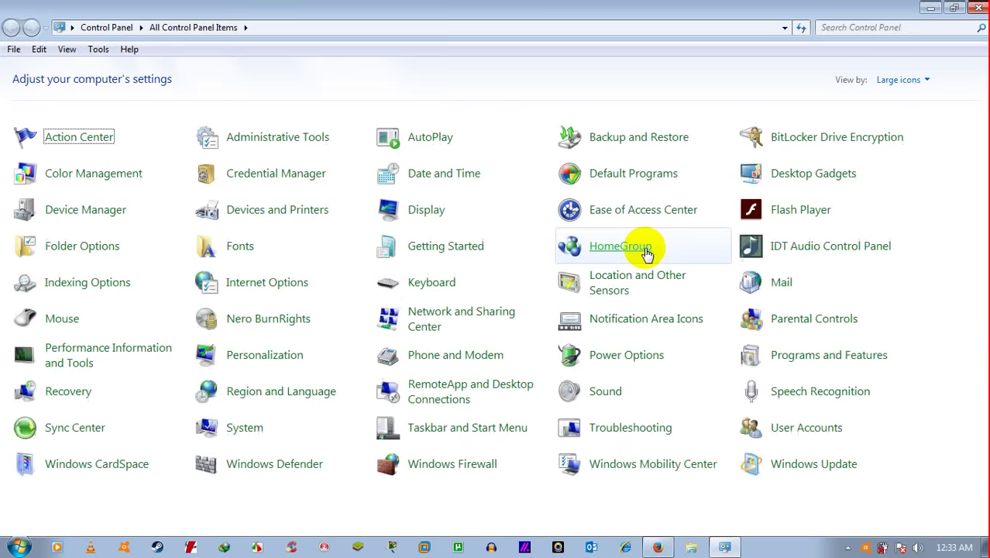
click(649, 217)
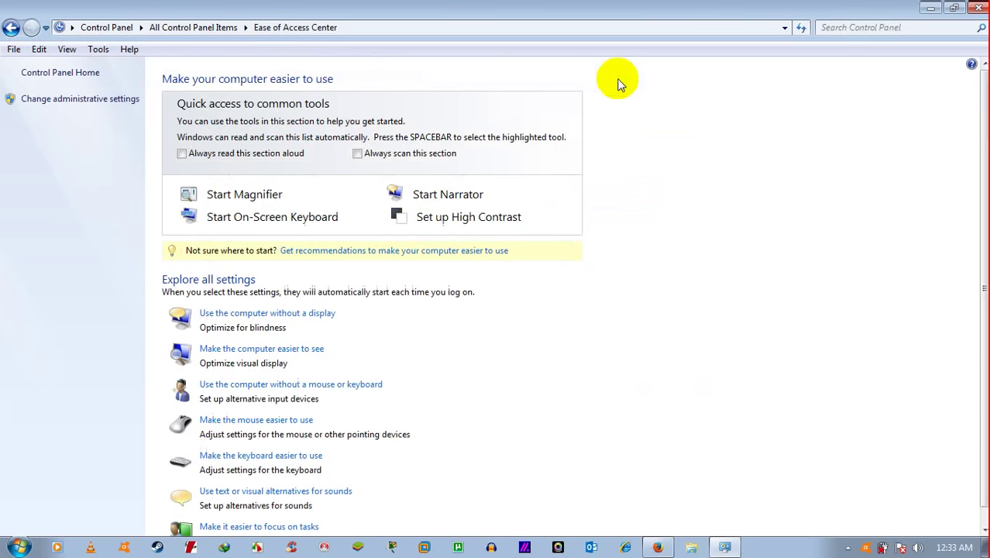
click(256, 348)
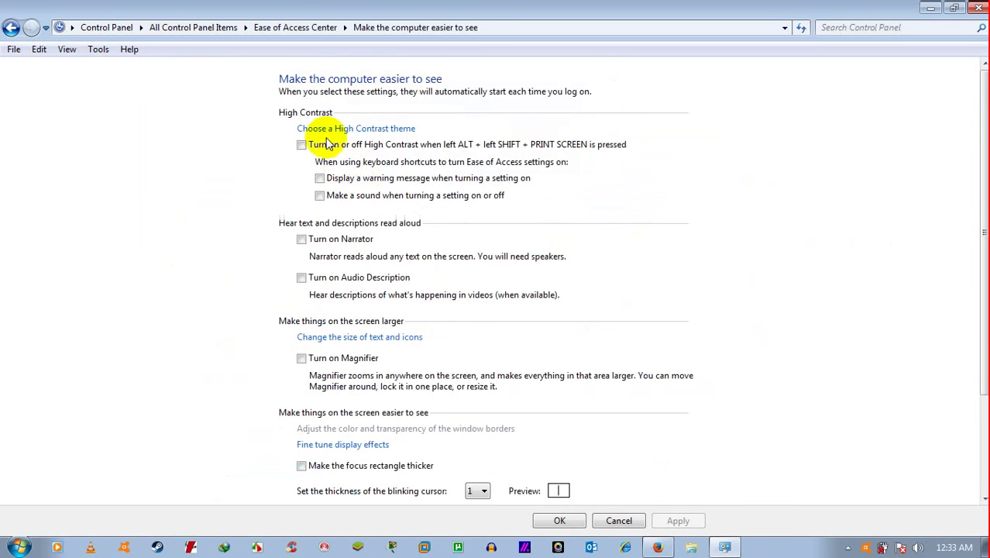
click(319, 179)
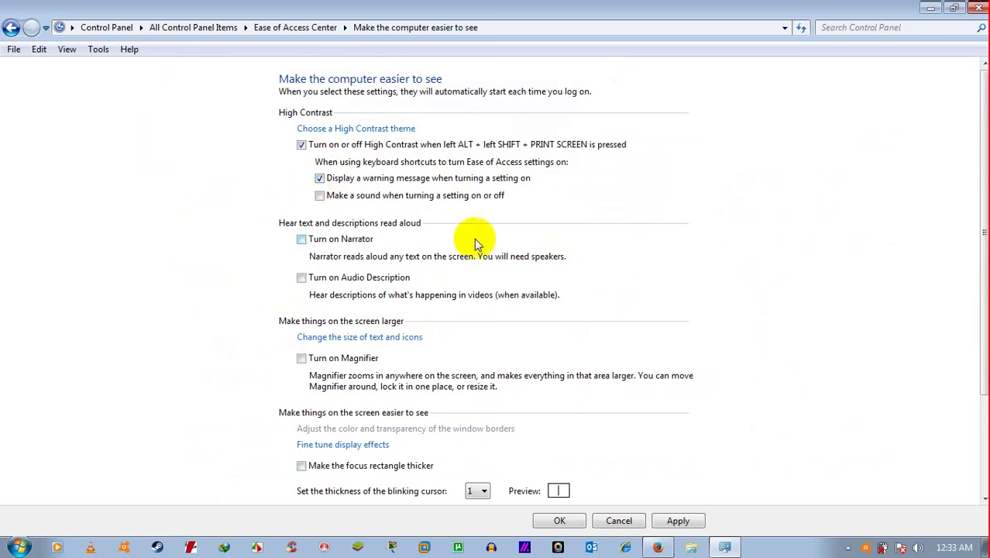
click(678, 521)
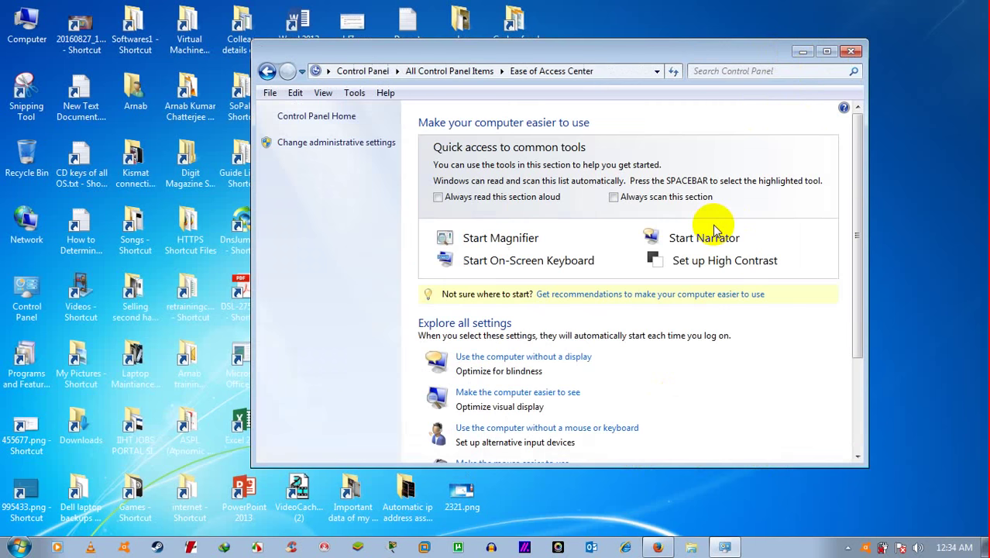
- Maximize the Ease of Access Center, review the High Contrast options under "Make the computer easier to see", and close Control Panel
click(826, 52)
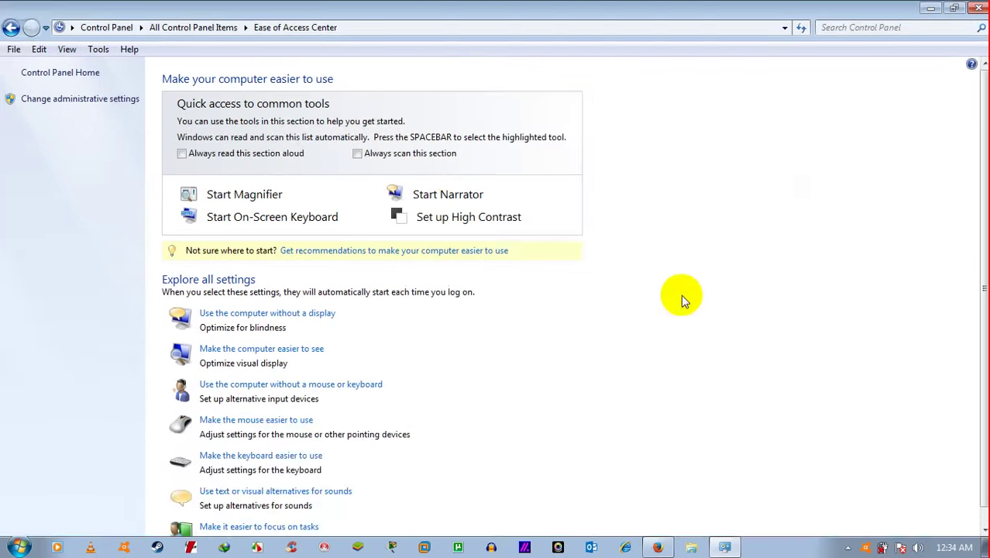
click(255, 349)
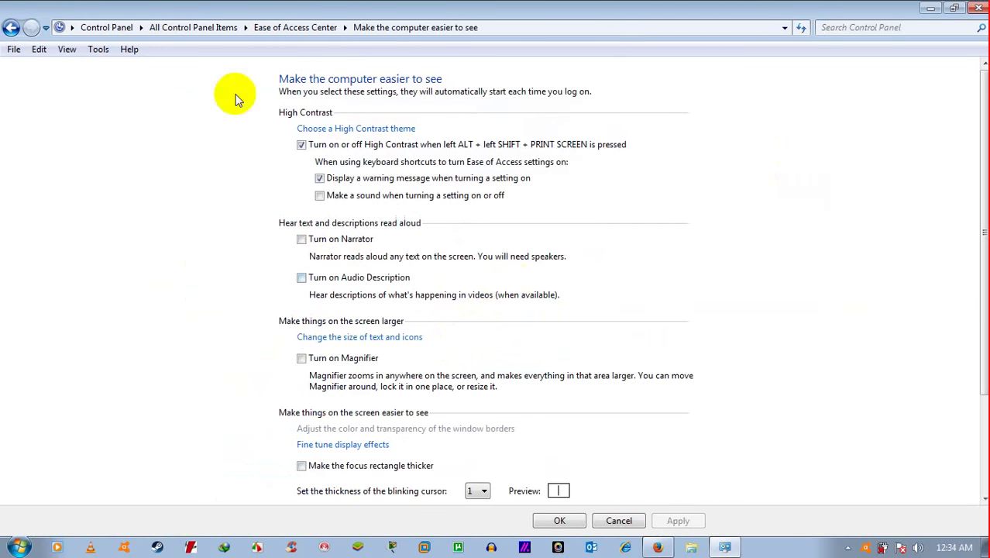
click(11, 28)
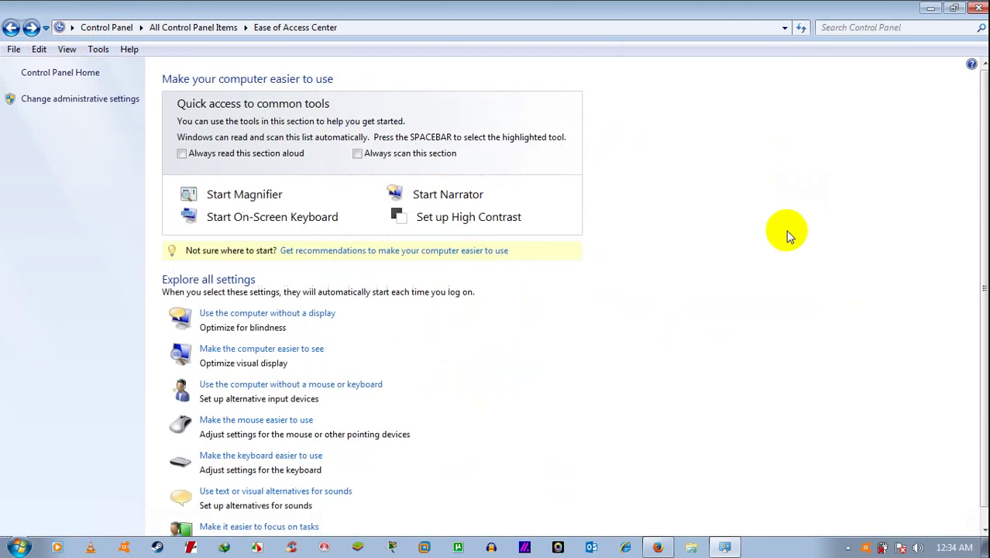
click(978, 9)
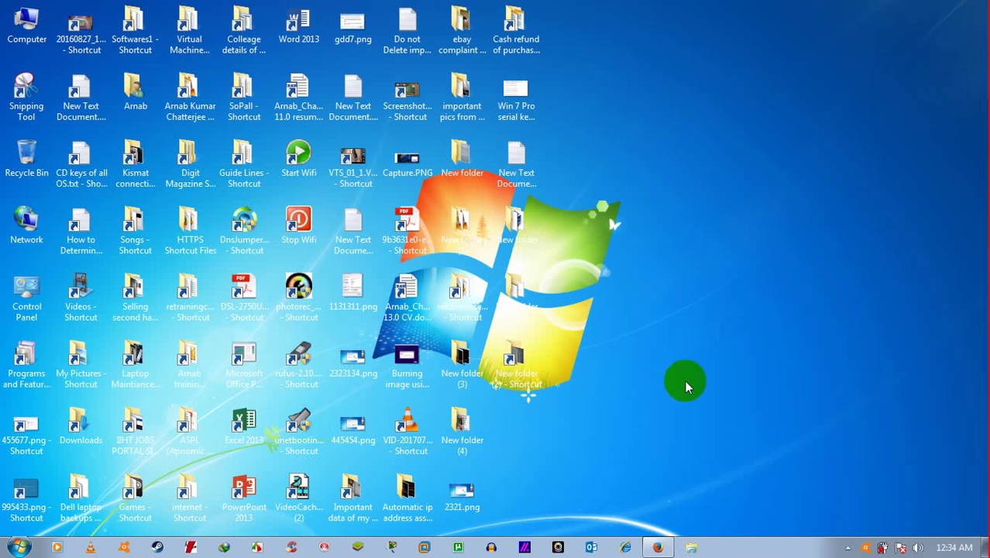
- Trigger High Contrast with its keyboard shortcut and confirm turning it on
key(alt+shift+Print)
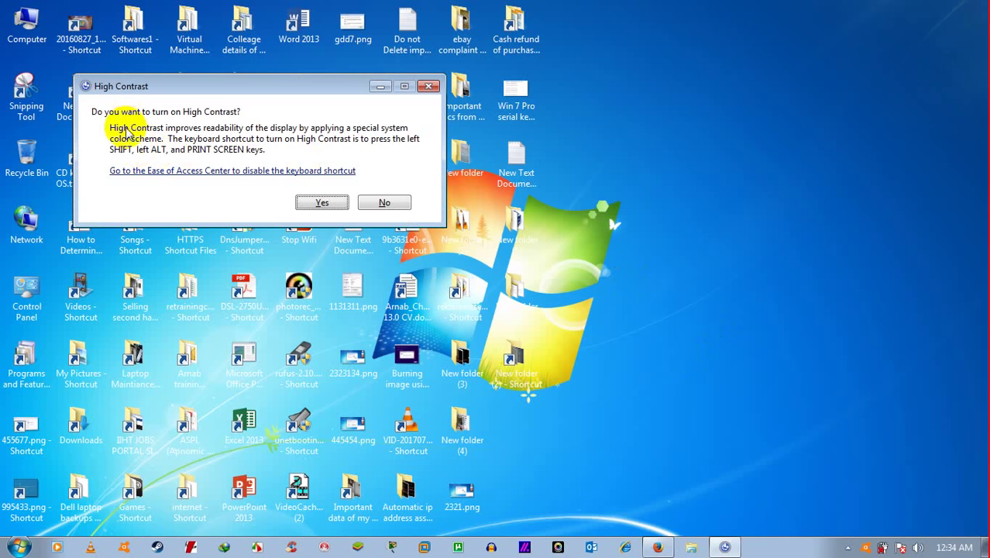
click(322, 200)
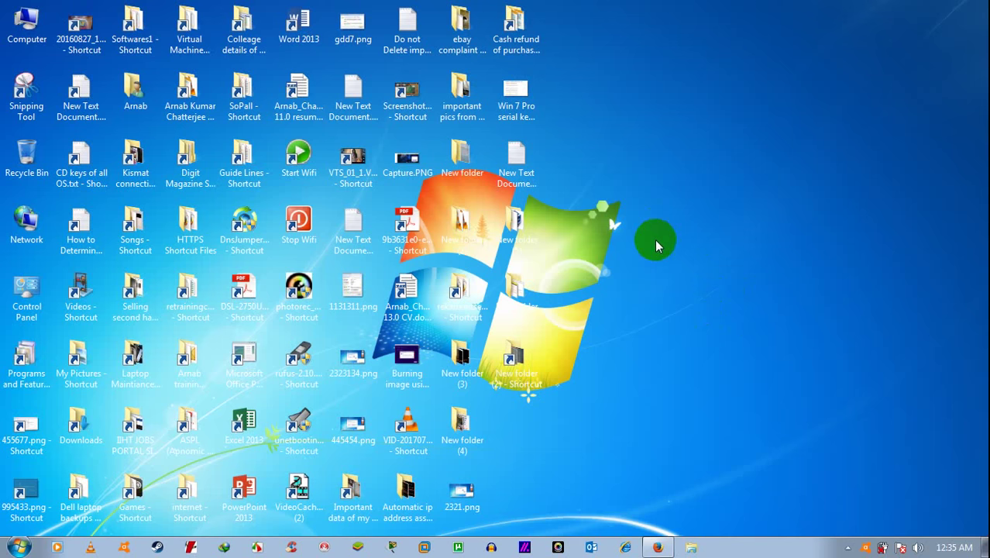
- In Control Panel's "Make the computer easier to see" settings, disable the warning message for turning a setting on by shortcut
key(super+r)
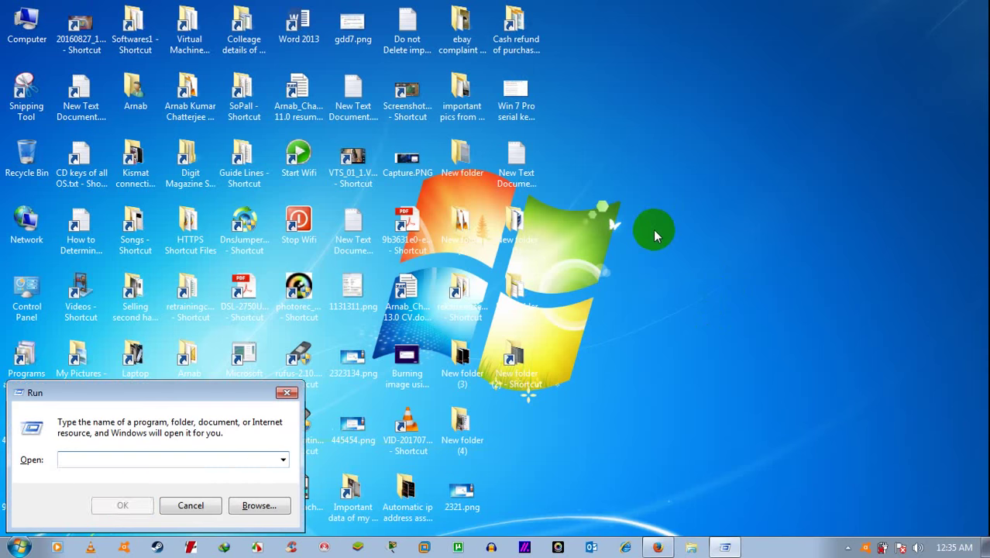
text(control)
key(Return)
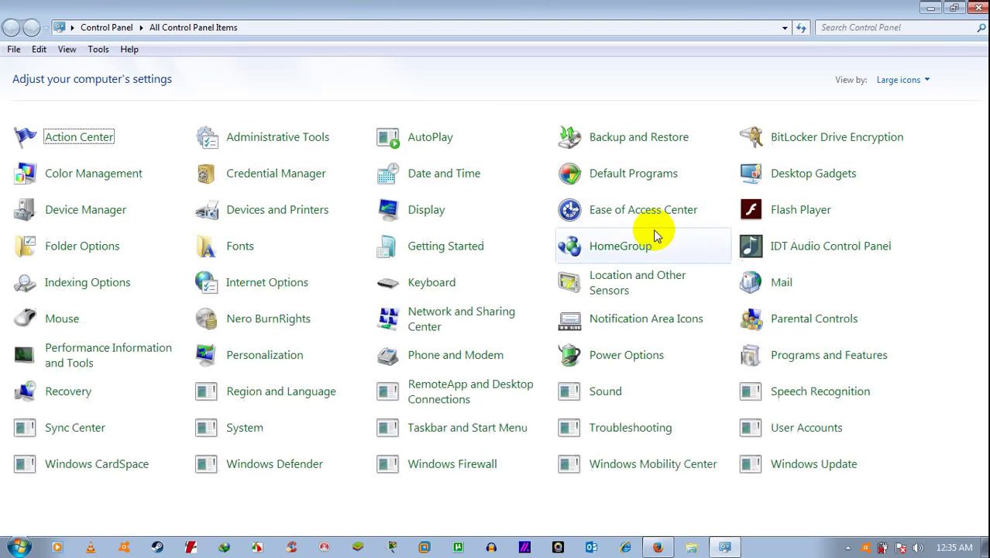
click(652, 210)
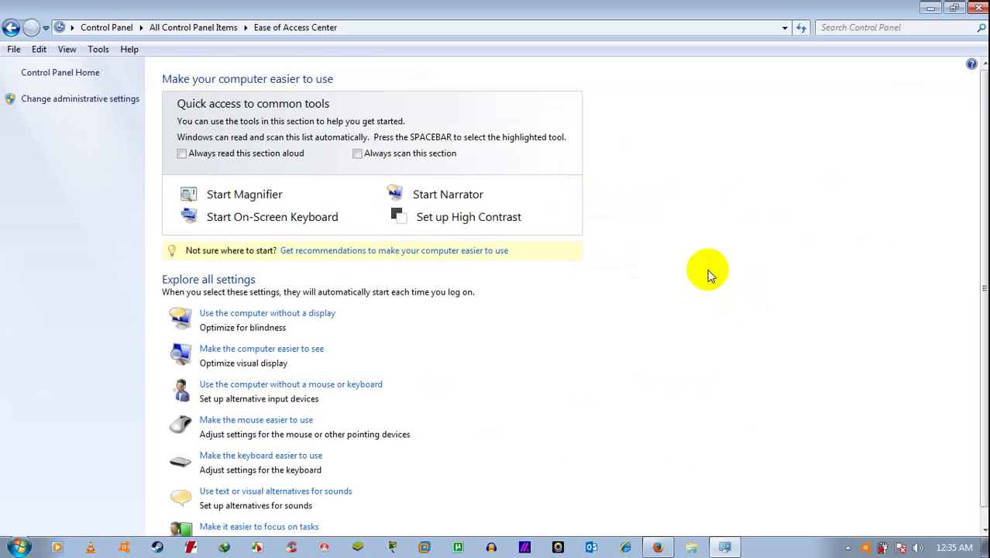
click(332, 348)
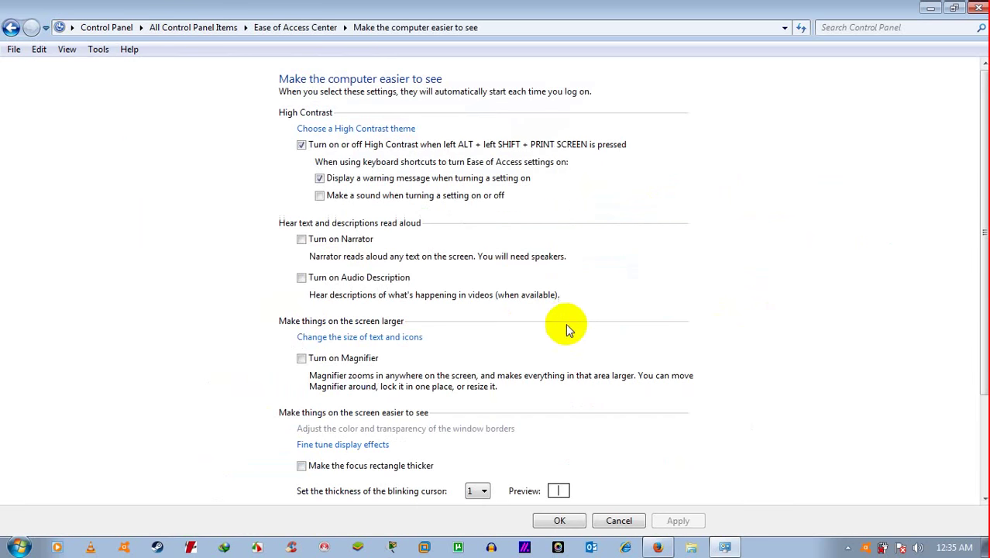
click(320, 178)
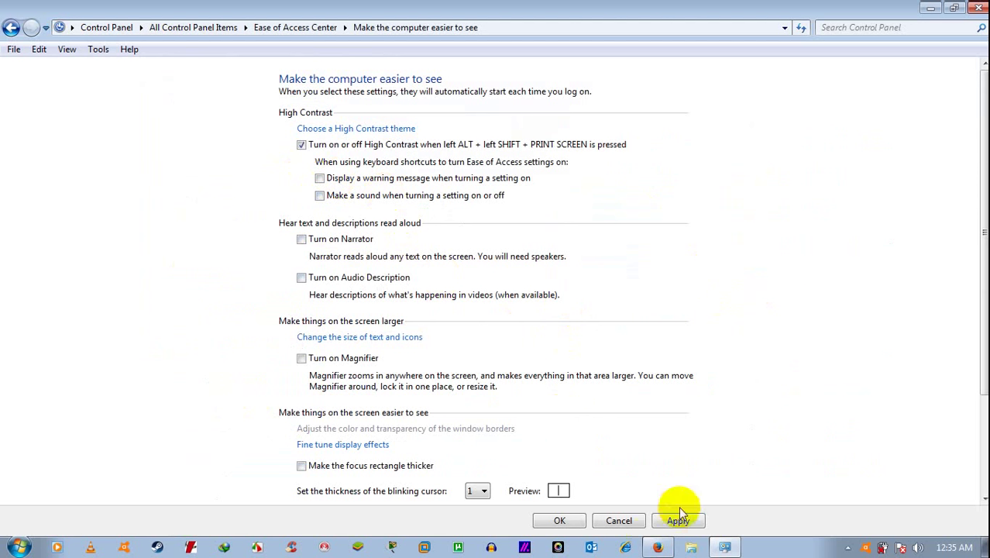
click(952, 9)
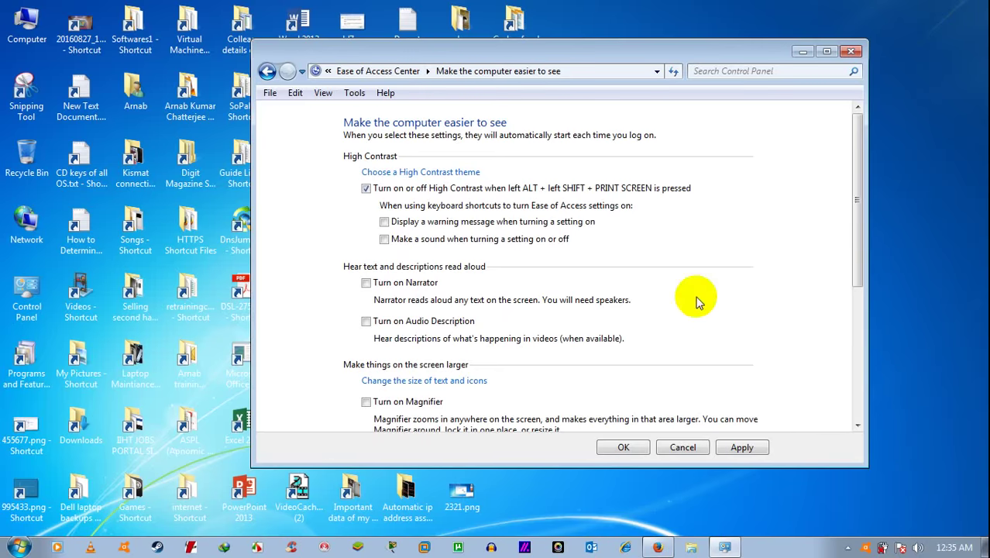
scroll(697, 306, down, 2)
scroll(734, 415, up, 2)
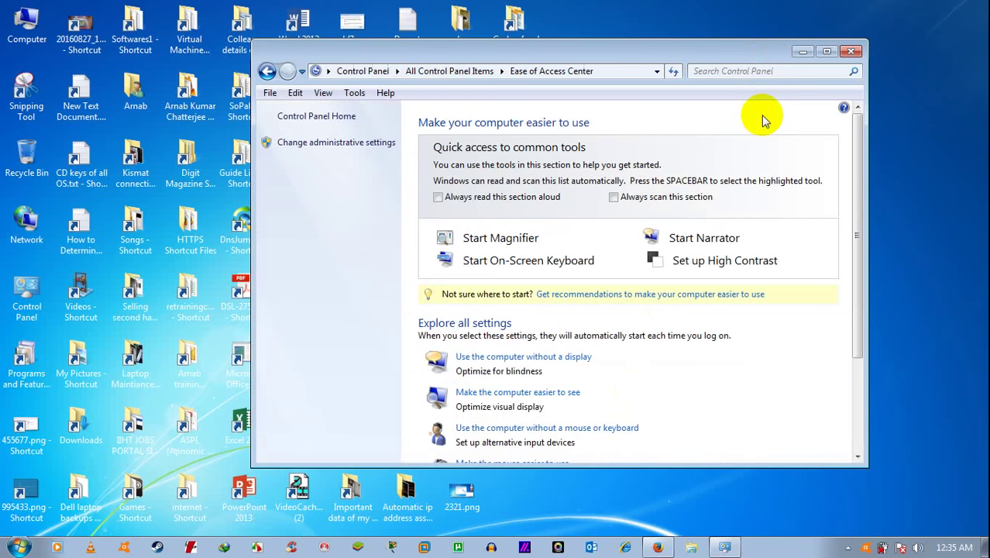
- Reopen "Make the computer easier to see" from the Ease of Access Center, check the High Contrast options, and close Control Panel
scroll(767, 263, down, 3)
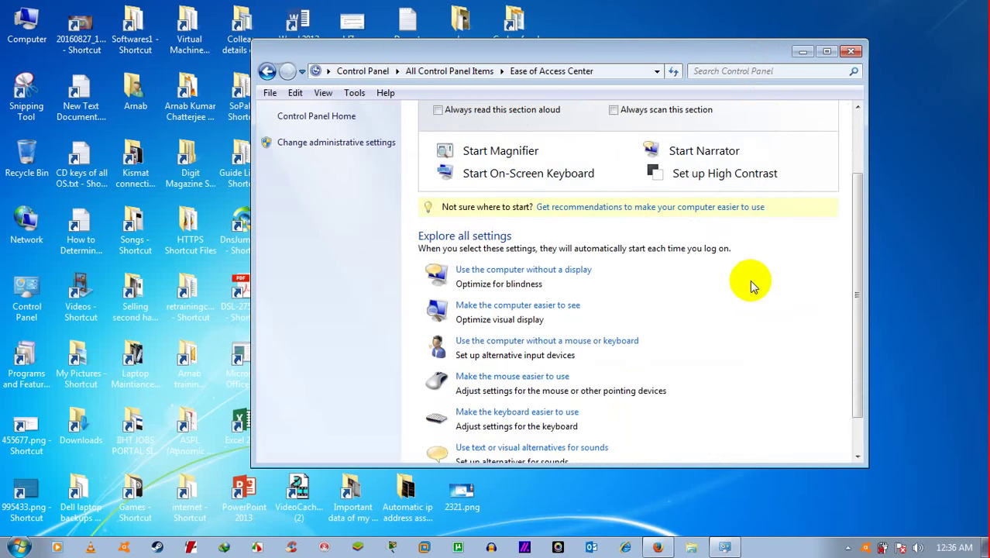
scroll(752, 283, down, 1)
click(516, 284)
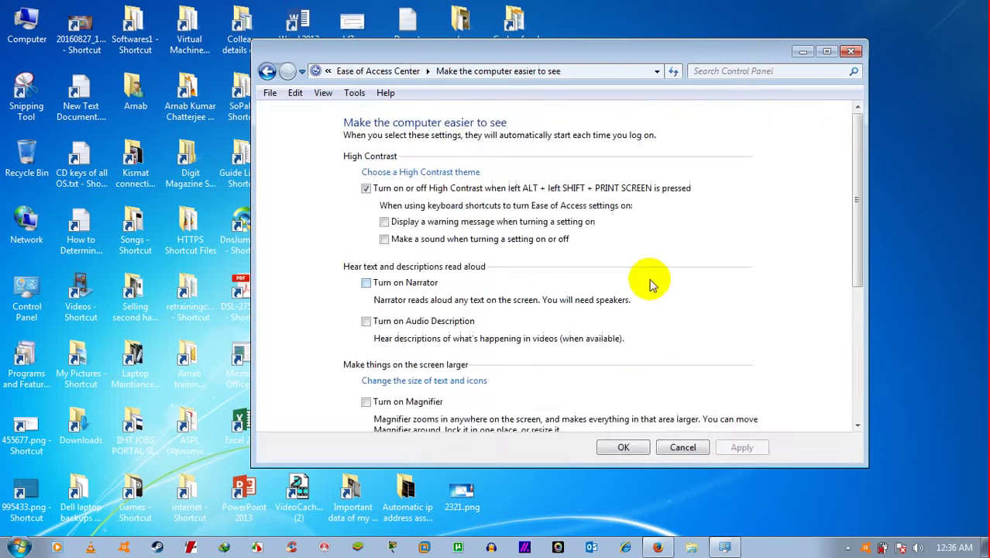
click(848, 52)
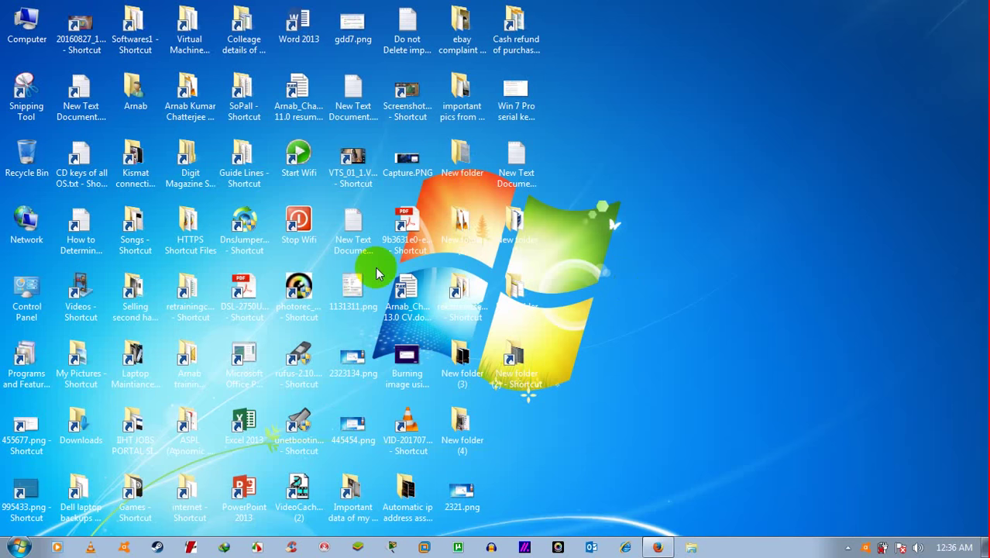
right_click(684, 159)
click(727, 203)
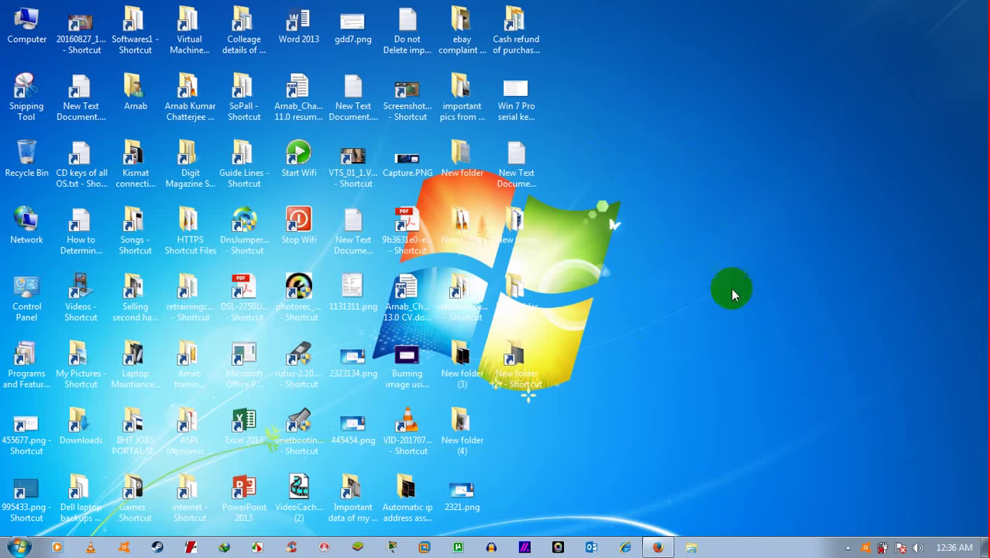
- Reopen Control Panel maximized, disable the High Contrast keyboard shortcut under "Make the computer easier to see" in the Ease of Access Center, and apply the change
key(super+r)
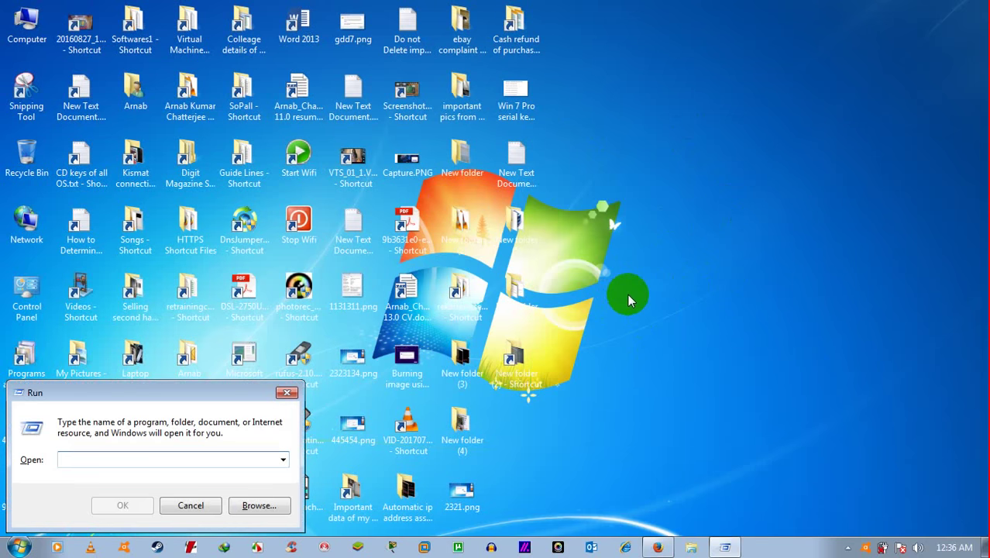
click(205, 506)
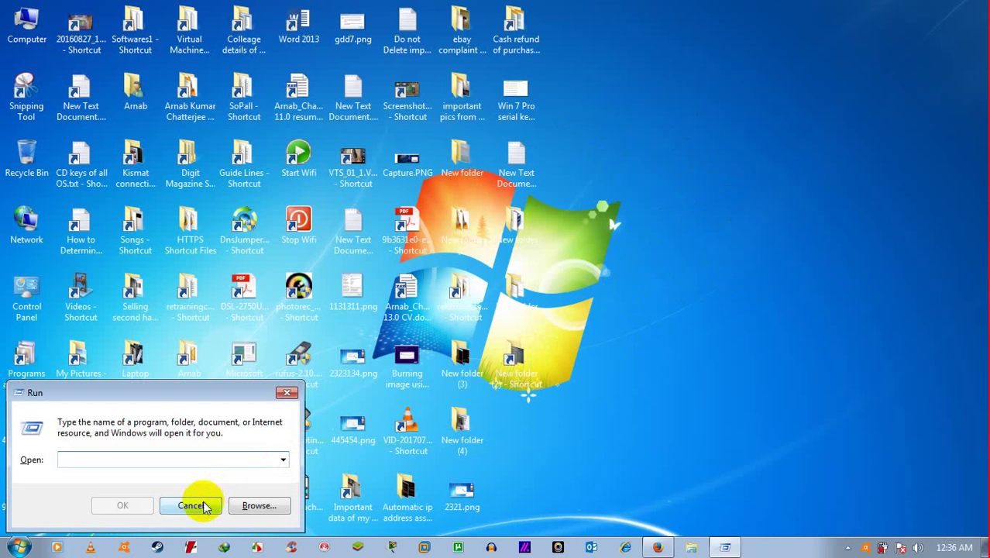
text(cont)
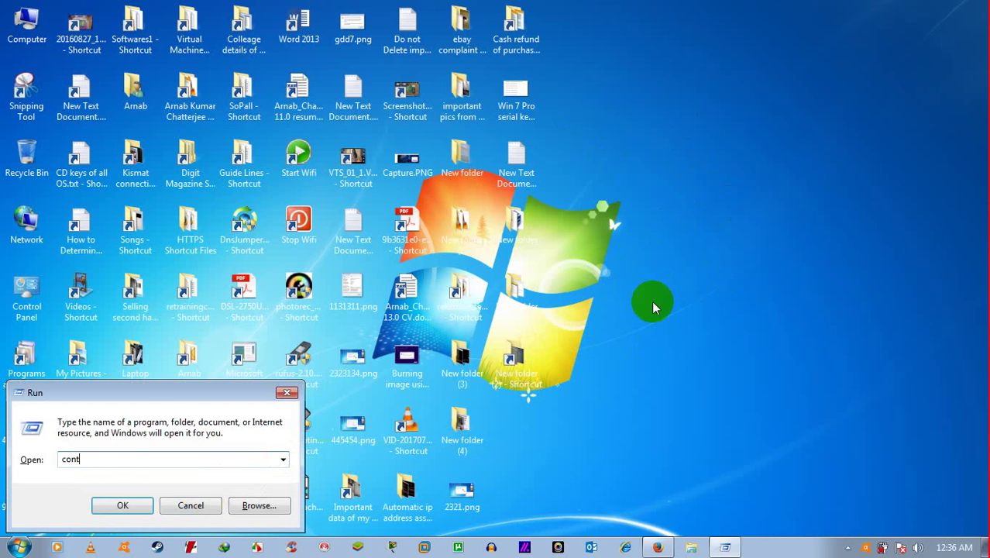
text(rol)
key(Return)
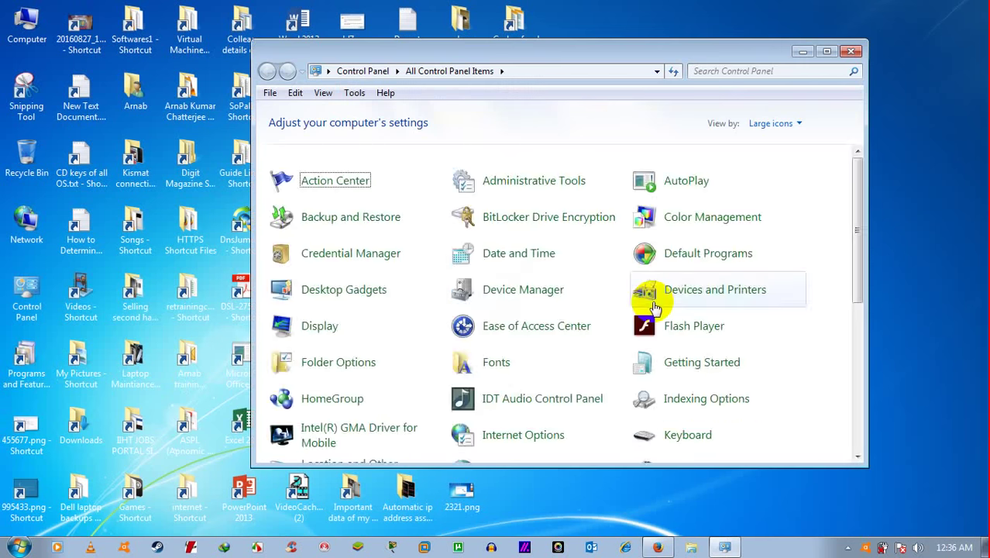
click(827, 51)
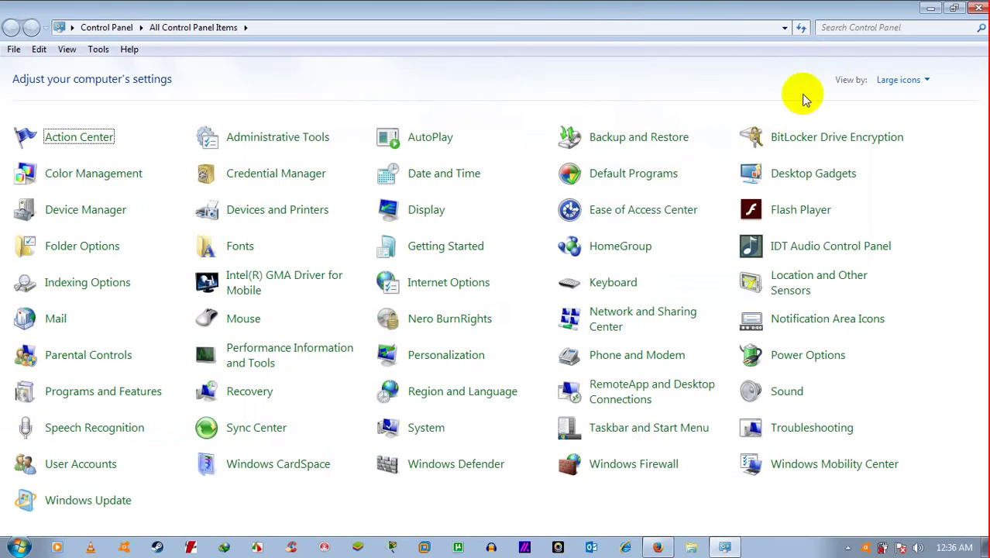
click(660, 210)
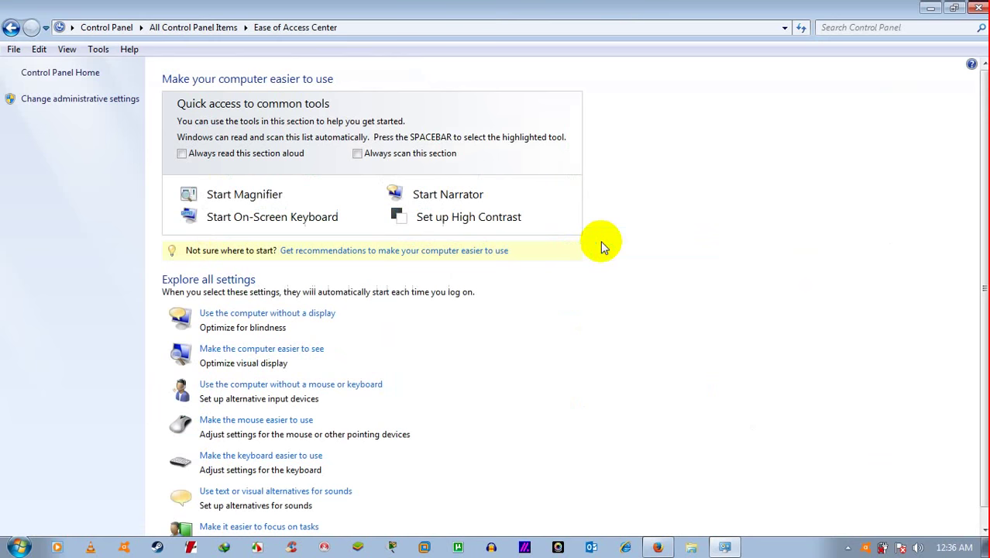
click(277, 348)
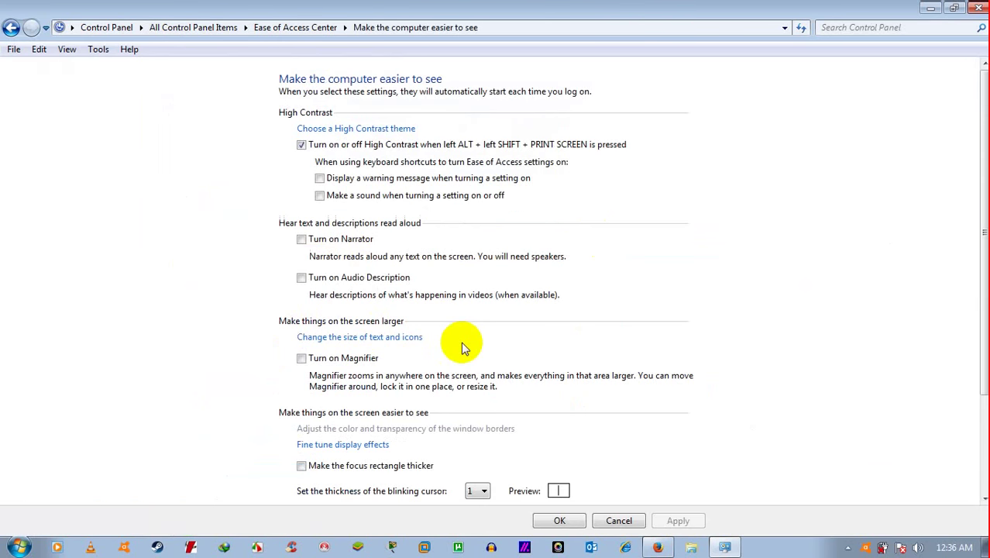
click(302, 144)
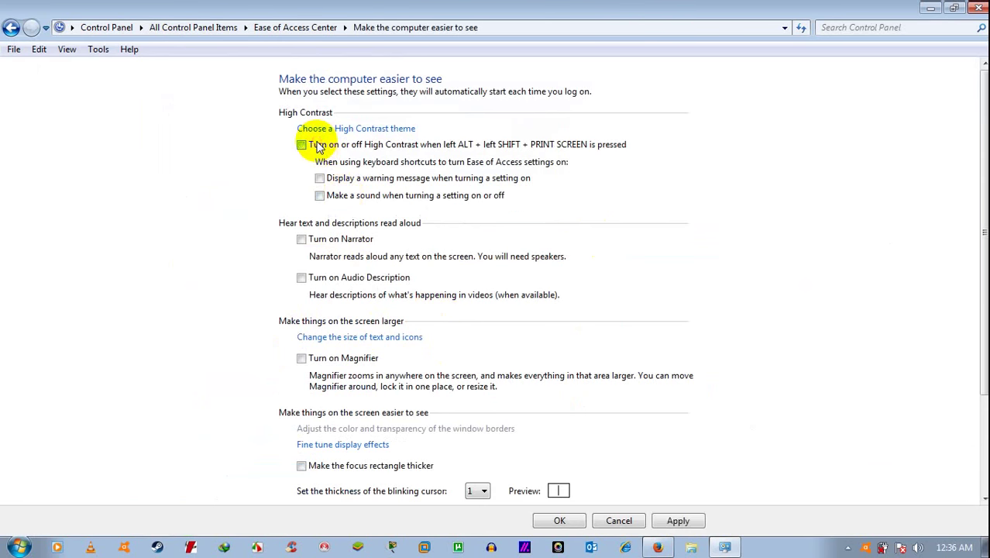
click(682, 521)
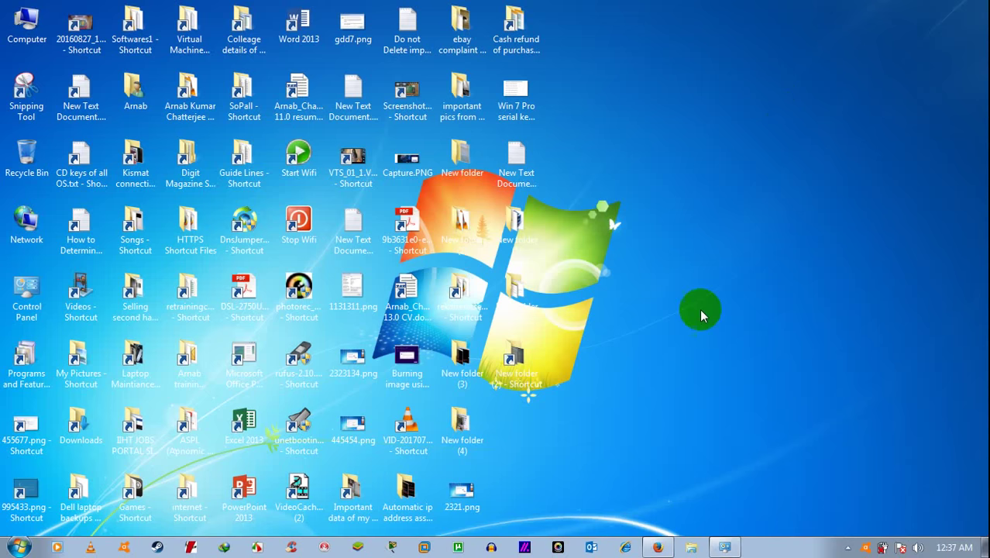
- Return to the Ease of Access Center, review the High Contrast shortcut setting under "Make the computer easier to see", and close Control Panel
click(722, 546)
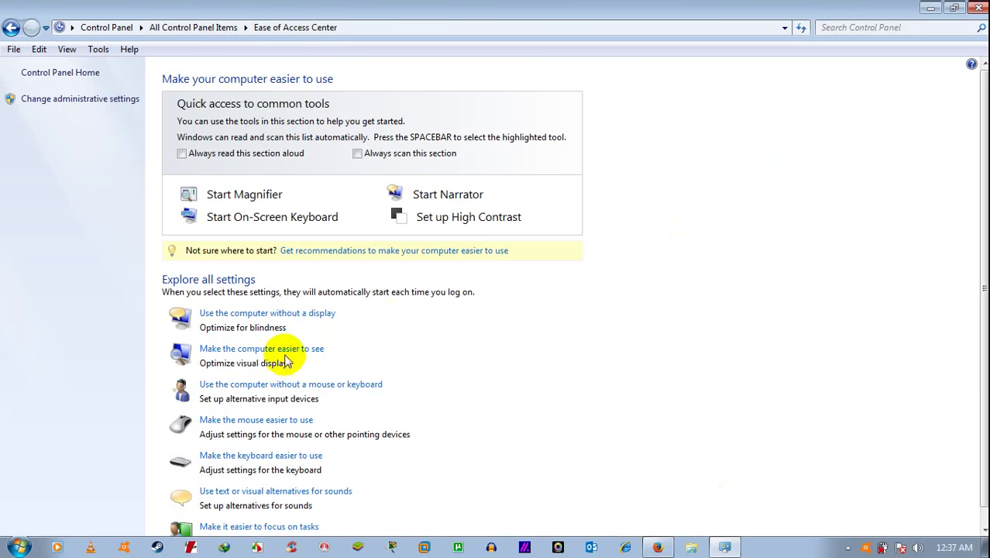
click(271, 349)
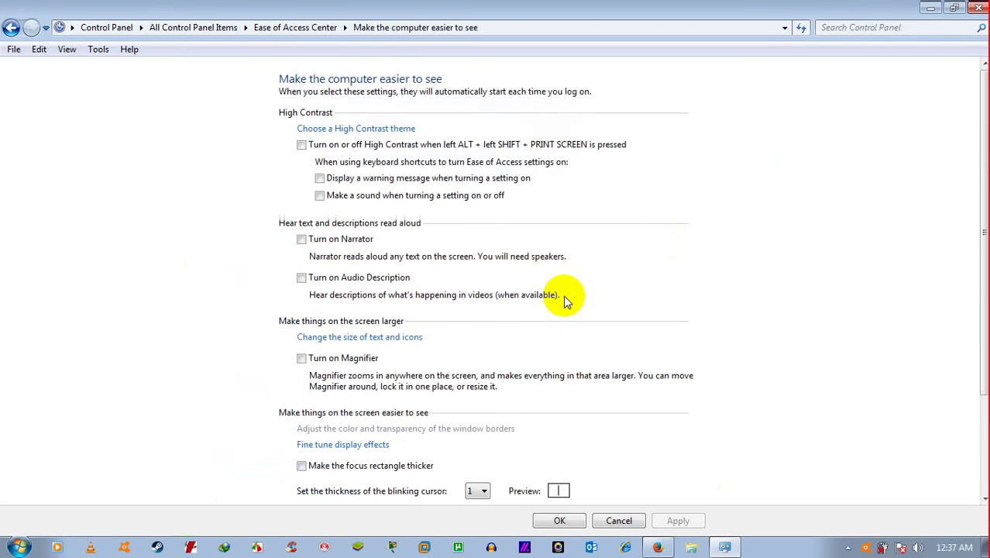
click(975, 8)
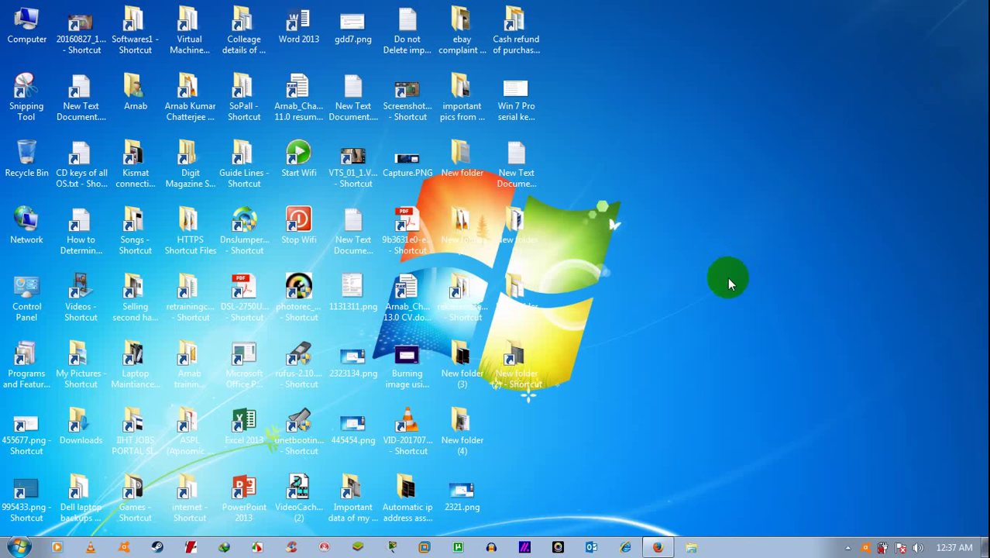
- Show the hidden notification area icons
click(847, 547)
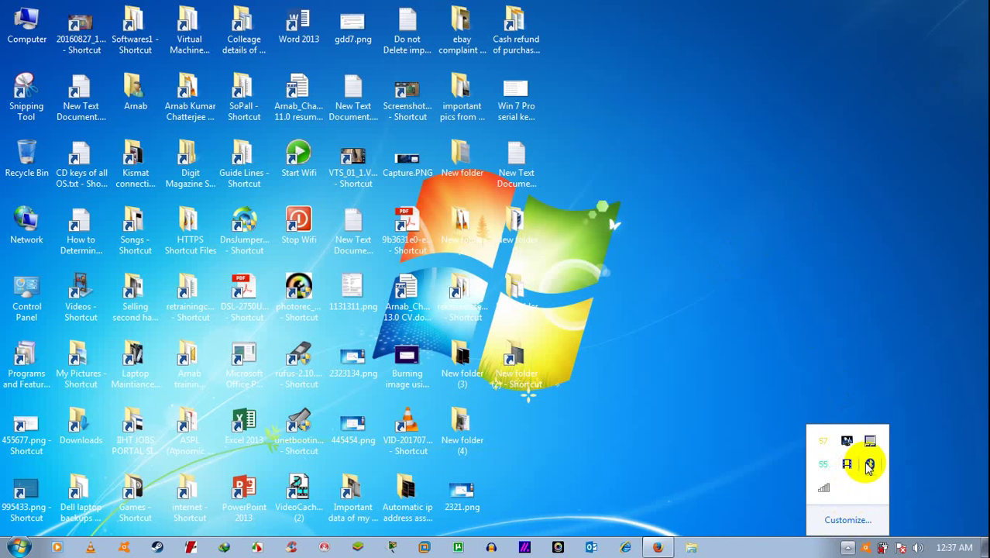